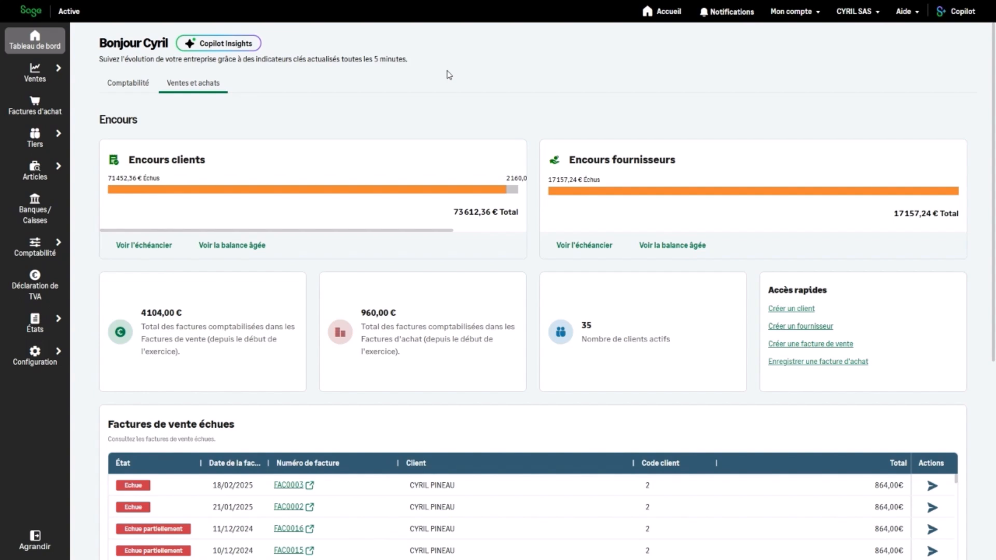
Step: Search the clients list for 'cyril', open client code 2 and show its contacts
{"action": "left_click", "coordinate": [43, 145]}
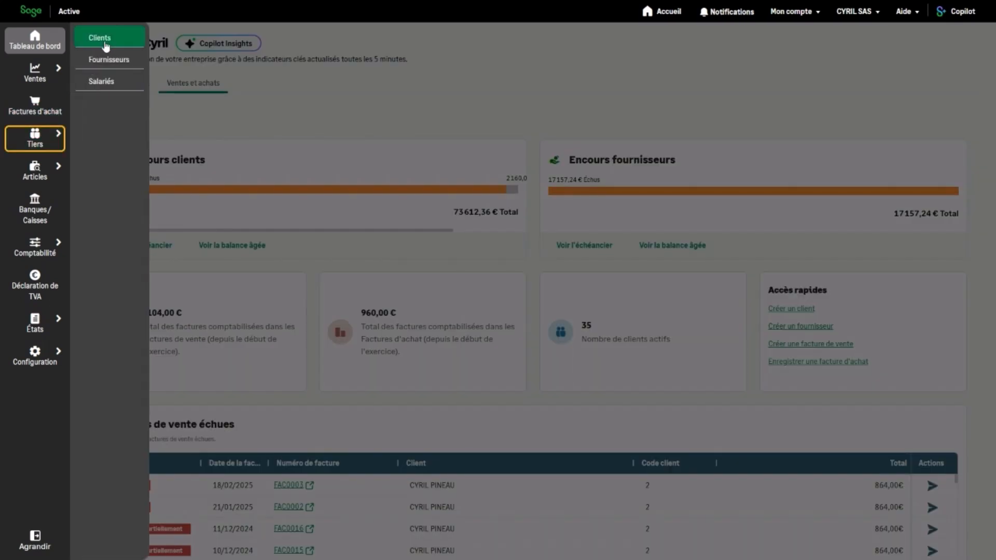
{"action": "left_click", "coordinate": [105, 46]}
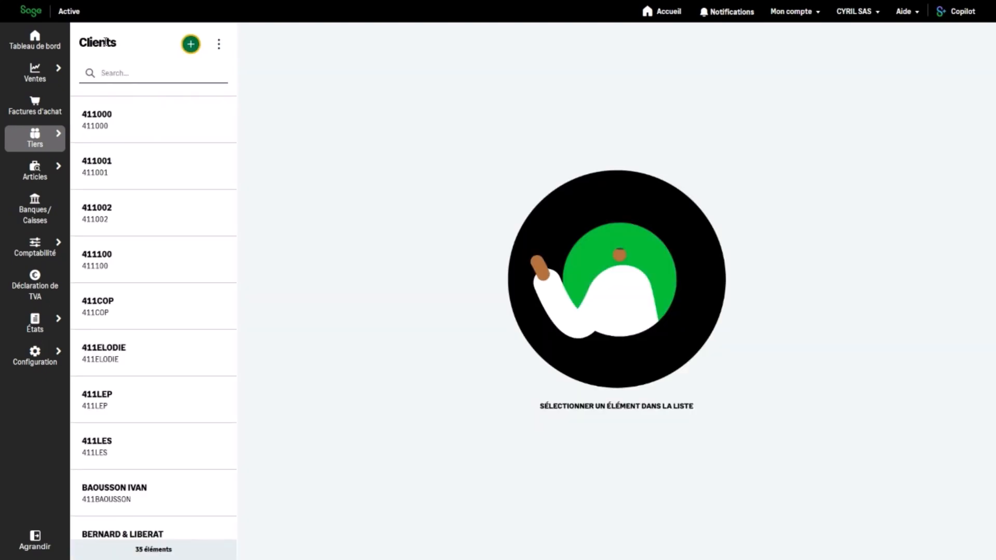
{"action": "left_click", "coordinate": [115, 77]}
{"action": "type", "text": "cyril"}
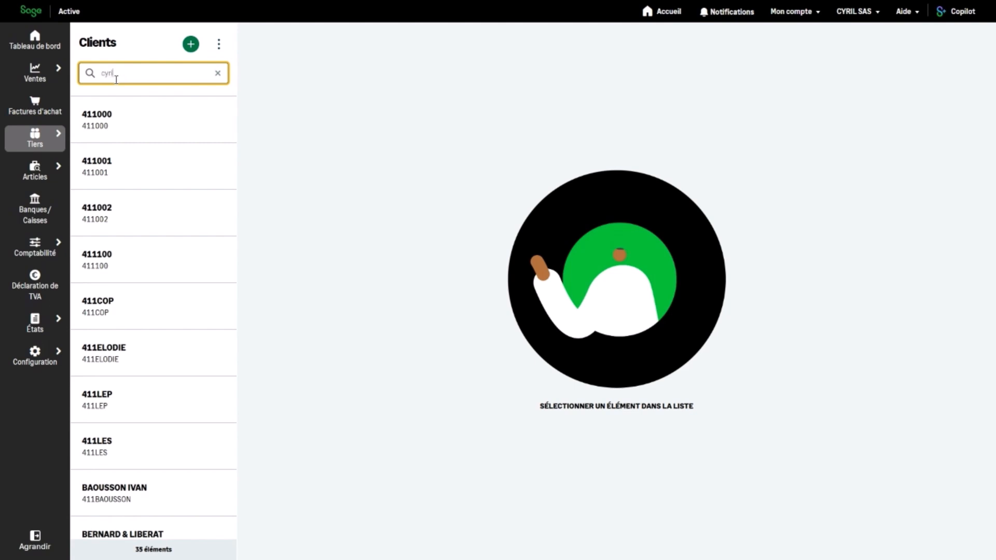
{"action": "left_click", "coordinate": [108, 126]}
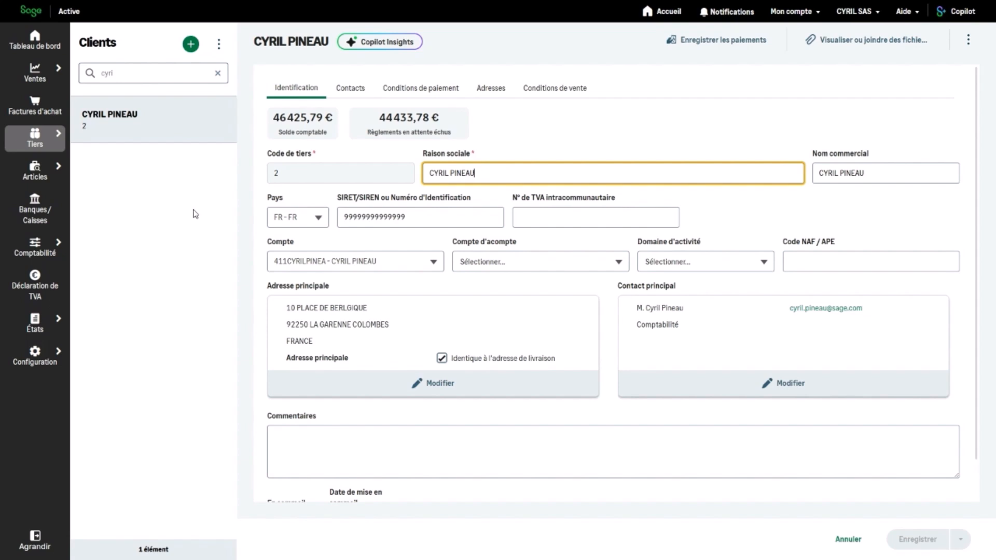
{"action": "left_click", "coordinate": [351, 89]}
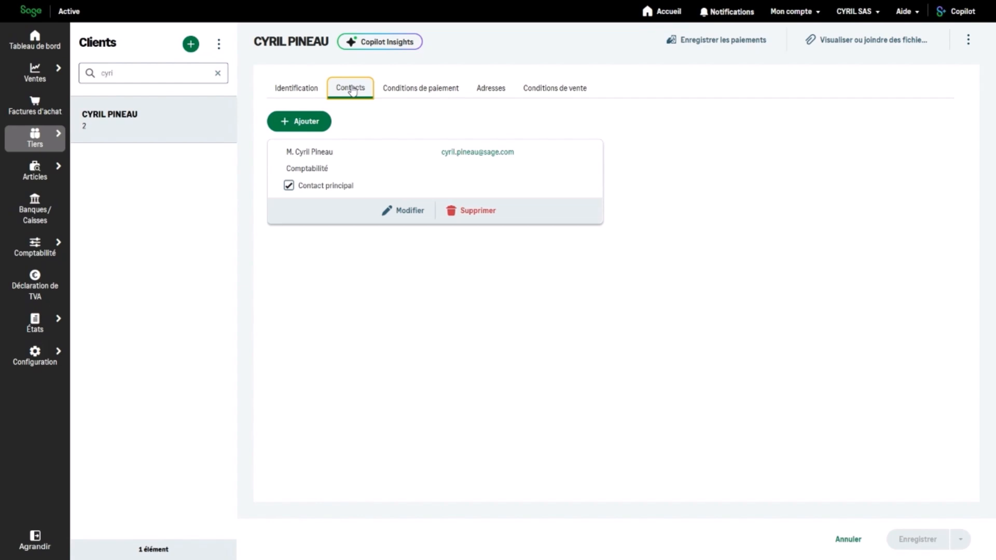
Step: Show the client's payment terms: 30 % immediately, 30 % after 15 days, remainder after 45 days
{"action": "left_click", "coordinate": [410, 92]}
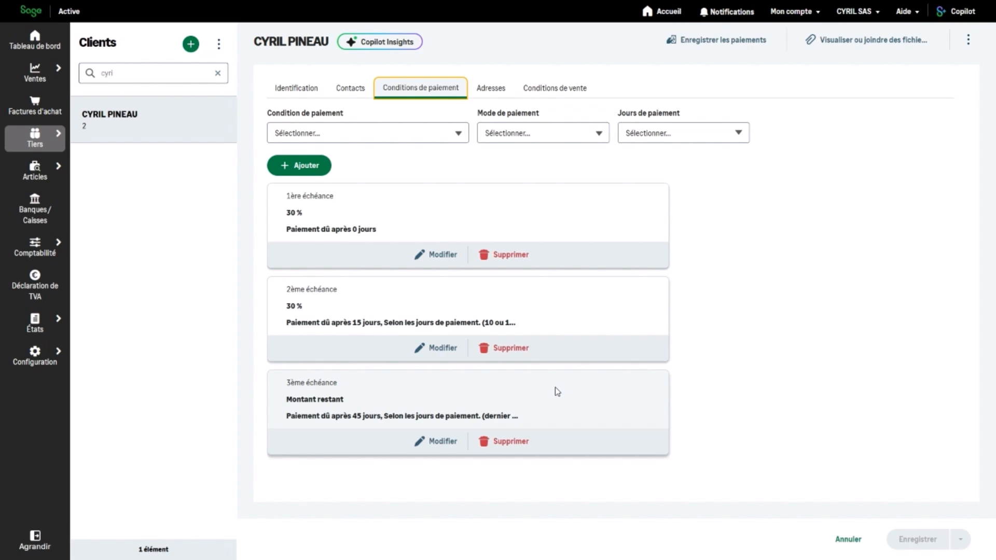
Step: Check the client's address, then view sales conditions: PARTENAIRE price, ADMINISTRATION discount, 0,00 %
{"action": "left_click", "coordinate": [495, 88]}
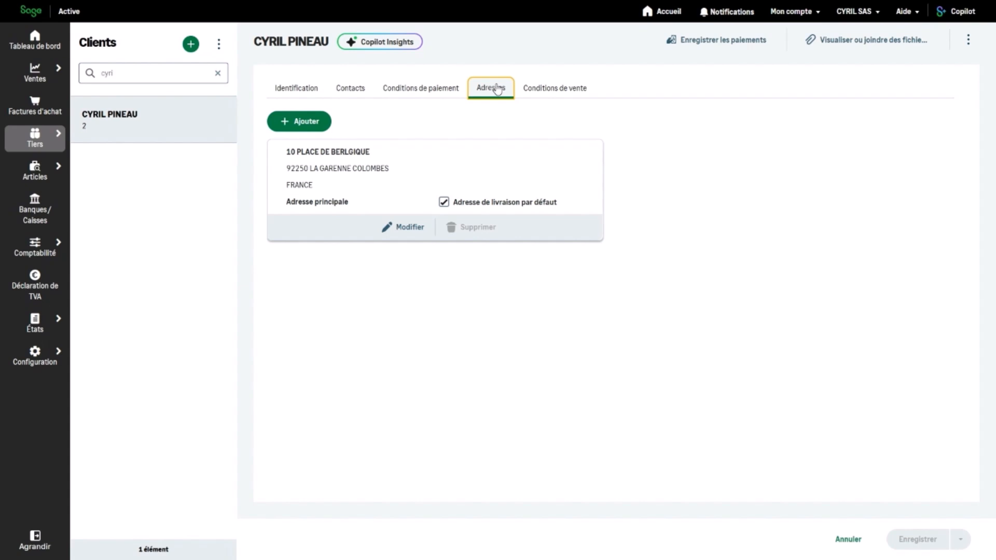
{"action": "left_click", "coordinate": [569, 93]}
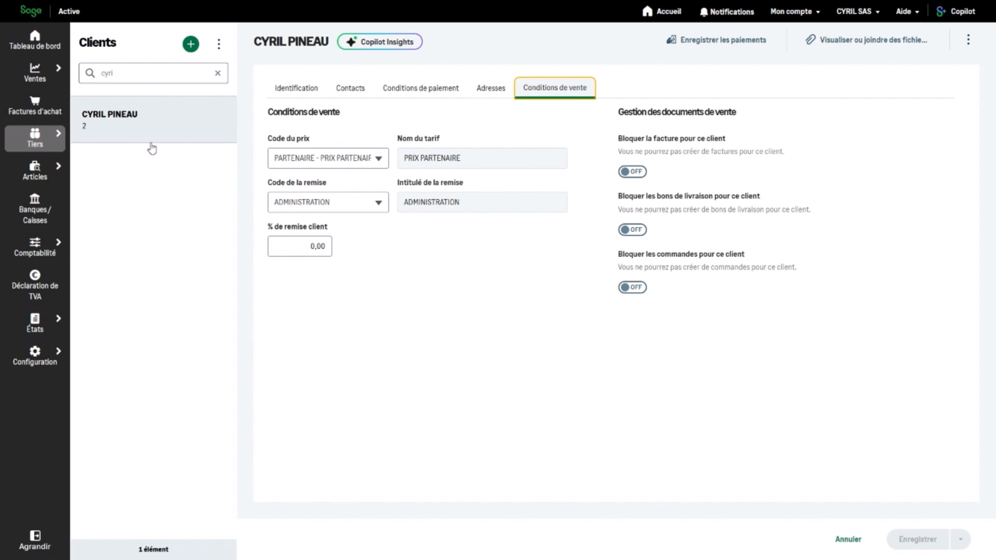
Step: Open the PARTENAIRE fixed-price list from Articles > Prix et remises > Prix
{"action": "left_click", "coordinate": [34, 173]}
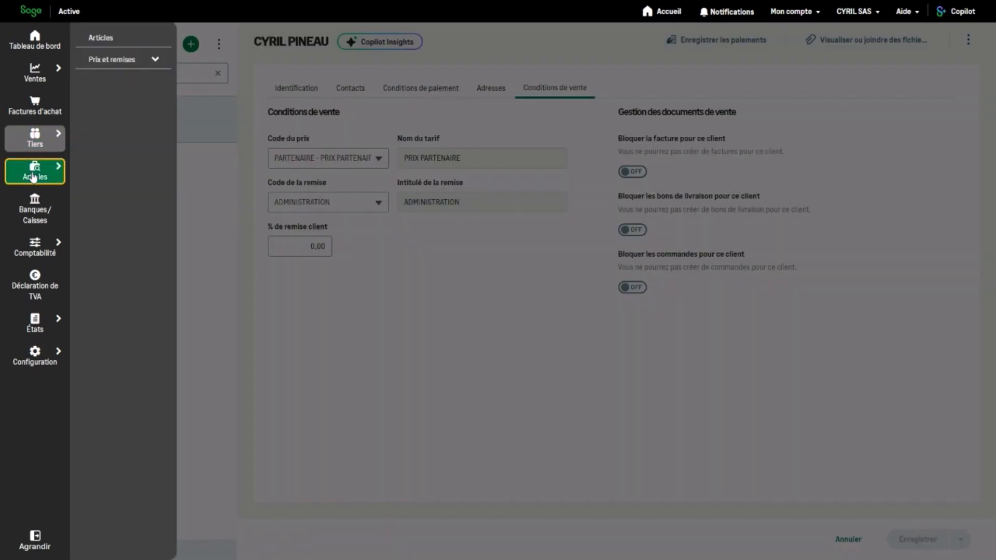
{"action": "left_click", "coordinate": [130, 63]}
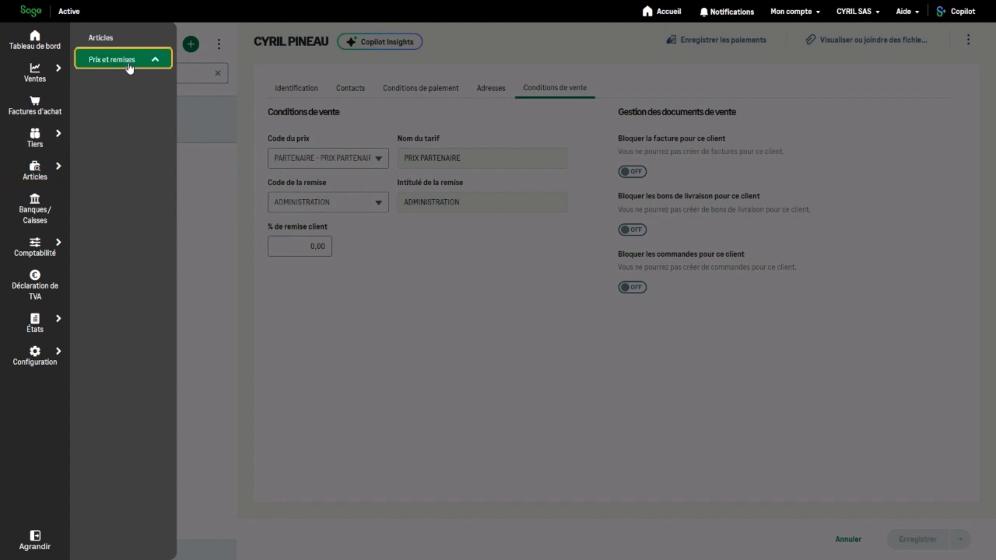
{"action": "left_click", "coordinate": [105, 83]}
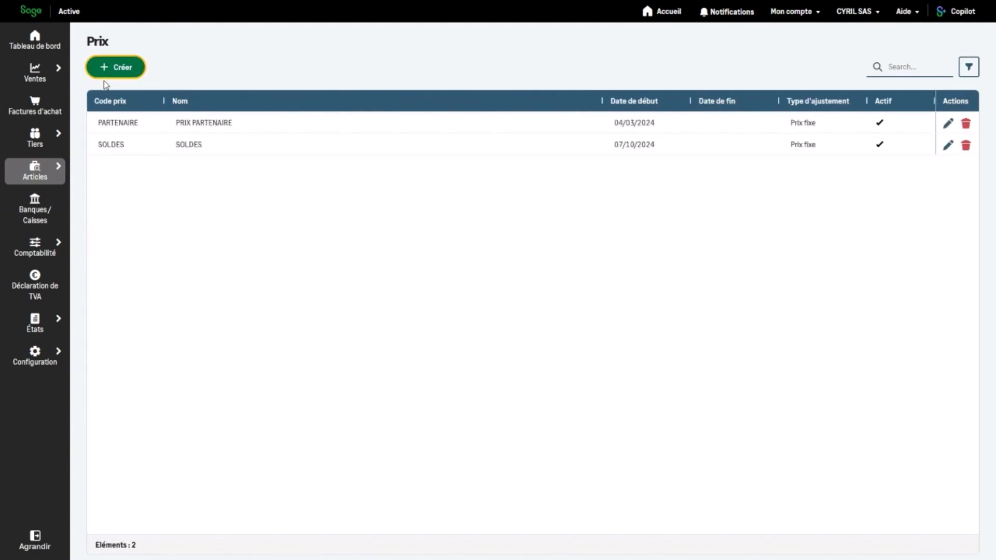
{"action": "left_click", "coordinate": [193, 124]}
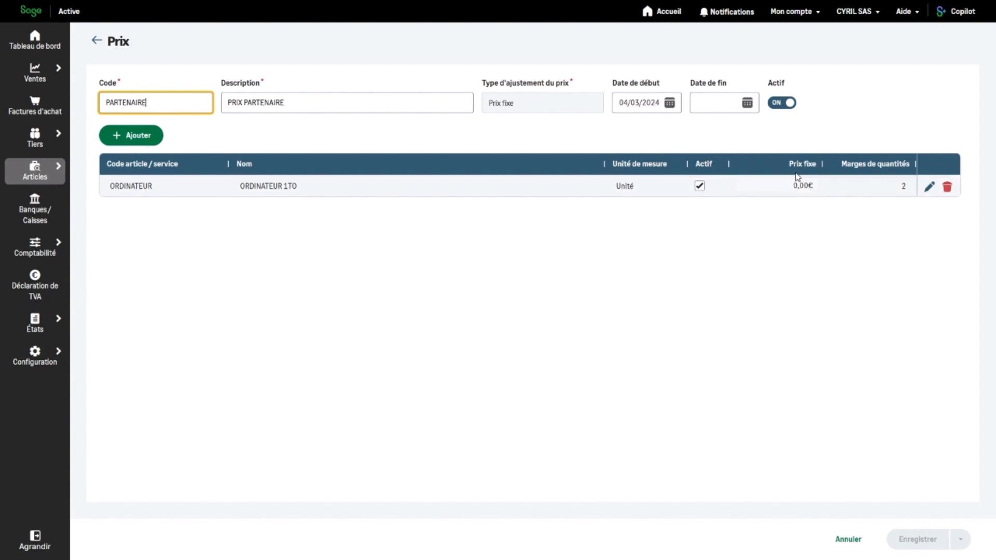
Step: Review ORDINATEUR's quantity price bands, then return to the price lists discarding changes
{"action": "left_click", "coordinate": [928, 187]}
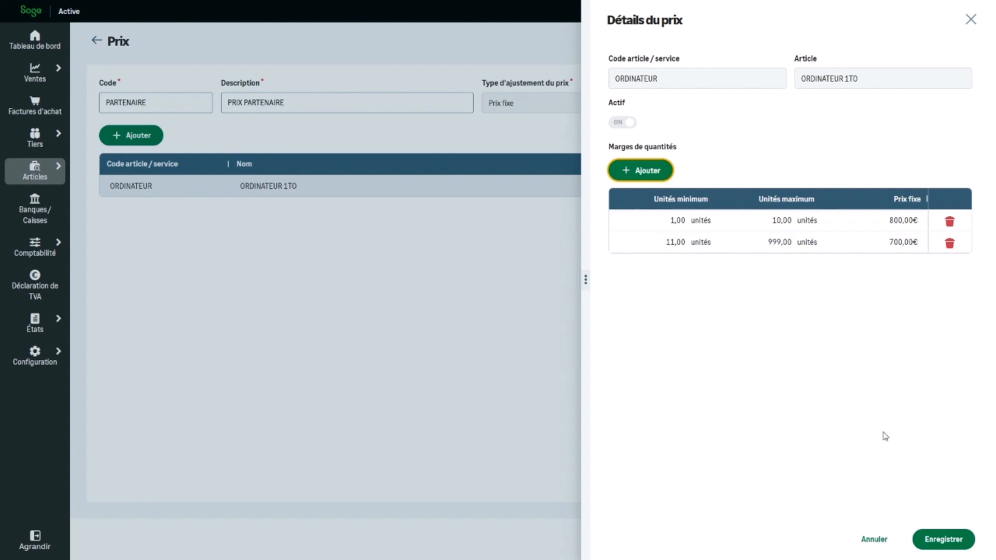
{"action": "left_click", "coordinate": [944, 540]}
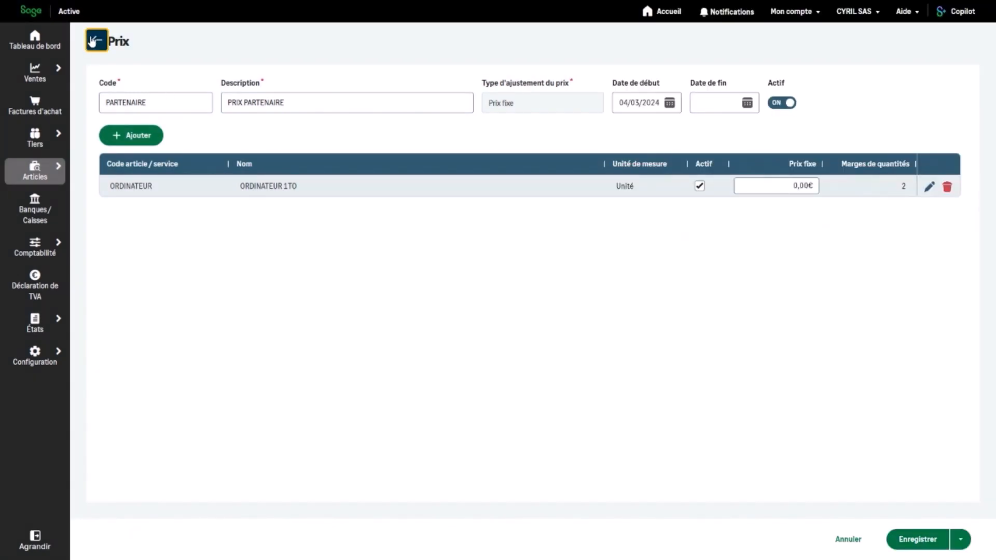
{"action": "left_click", "coordinate": [95, 40]}
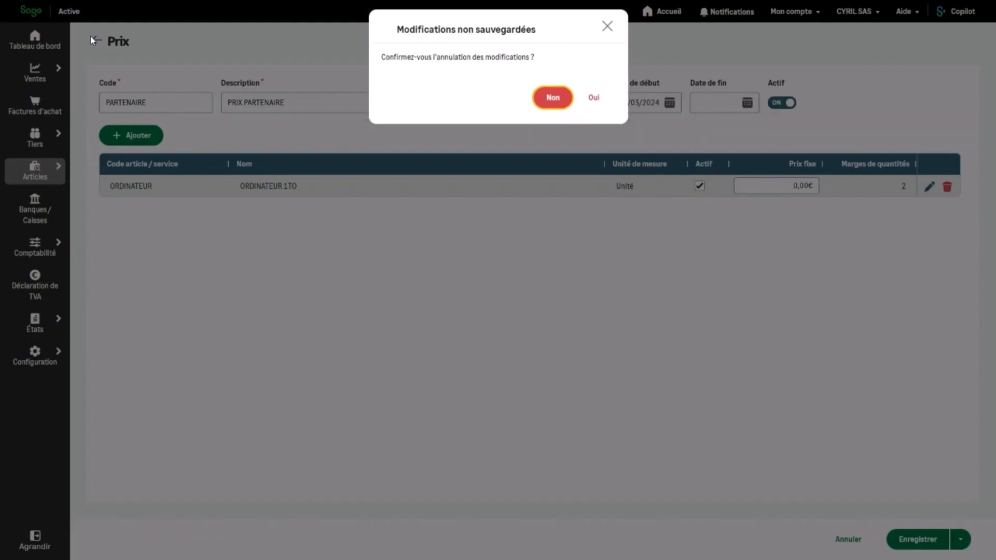
{"action": "left_click", "coordinate": [593, 104]}
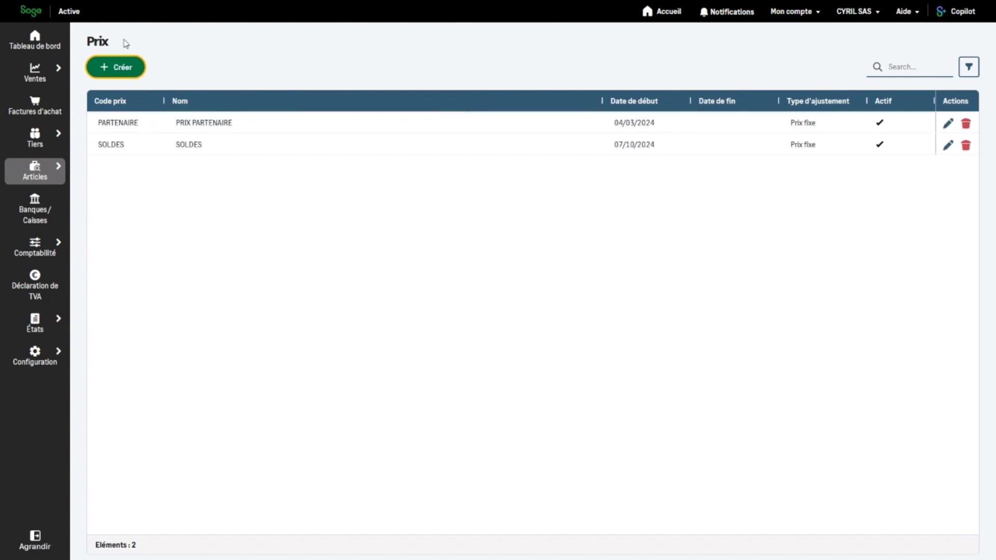
Step: Open the ADMINISTRATION discount group to see its 10,00% discount on ORDINATEUR 1TO
{"action": "left_click", "coordinate": [40, 172]}
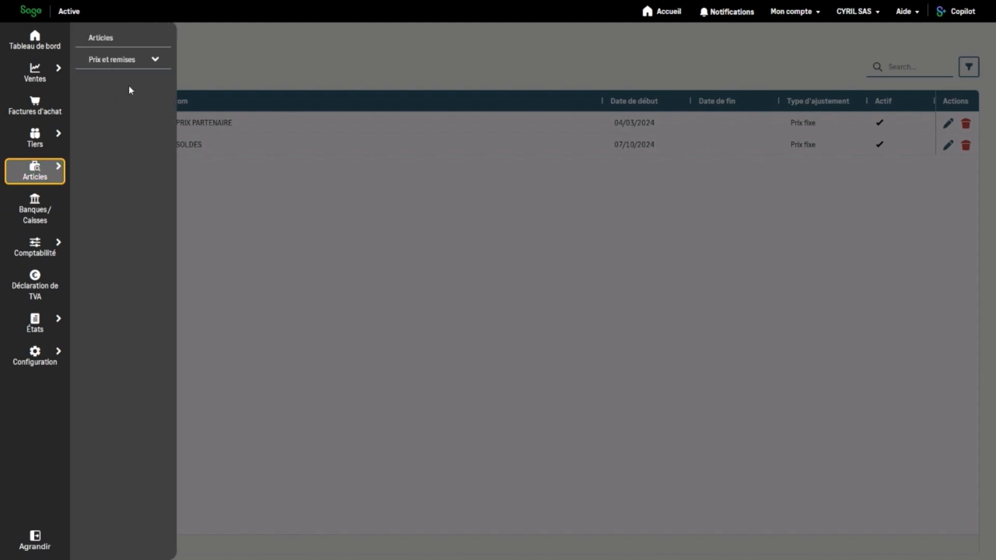
{"action": "left_click", "coordinate": [127, 62]}
{"action": "left_click", "coordinate": [124, 104]}
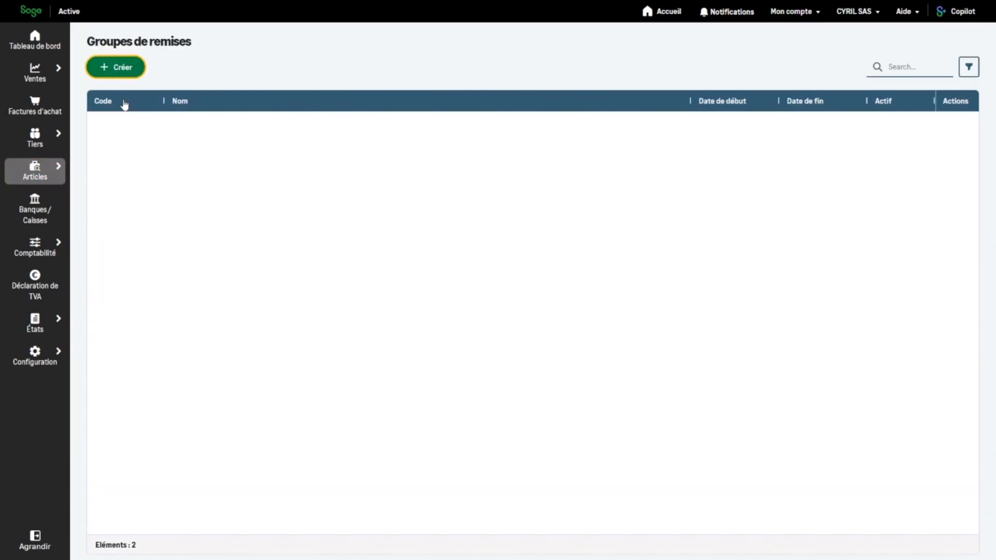
{"action": "left_click", "coordinate": [201, 126]}
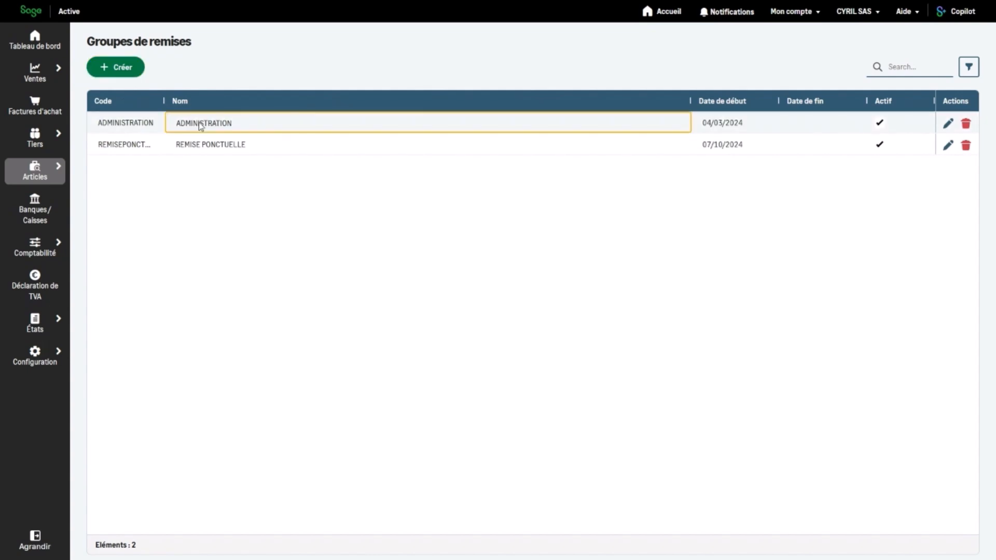
{"action": "double_click", "coordinate": [201, 126]}
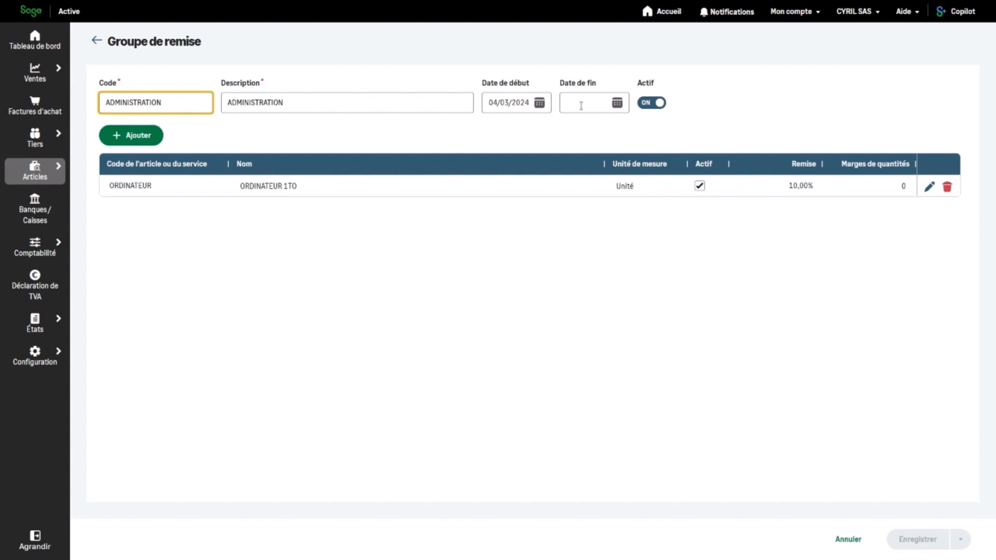
Step: Open the ORDINATEUR 1TO item from the Articles list, priced at 980,80 € with 20 % tax
{"action": "left_click", "coordinate": [35, 170]}
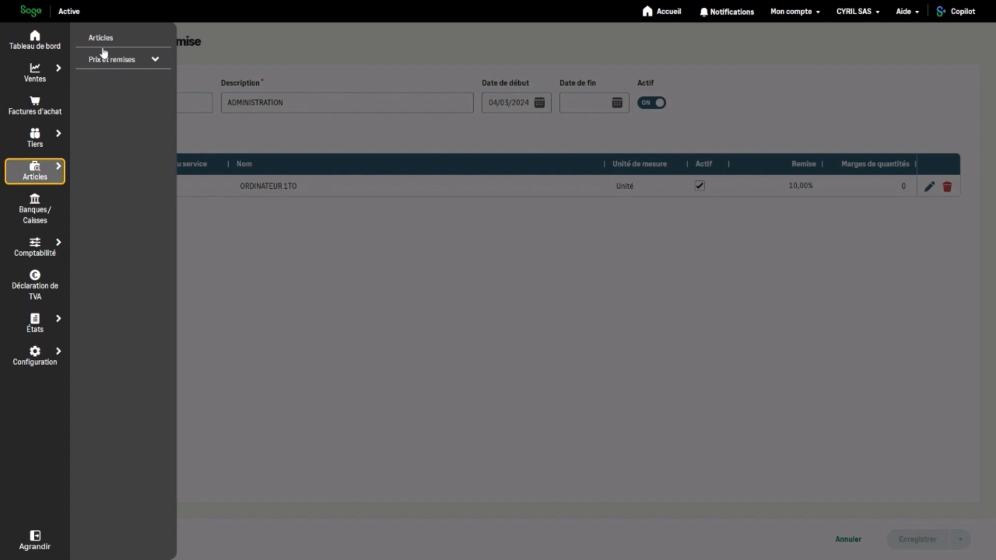
{"action": "left_click", "coordinate": [103, 41]}
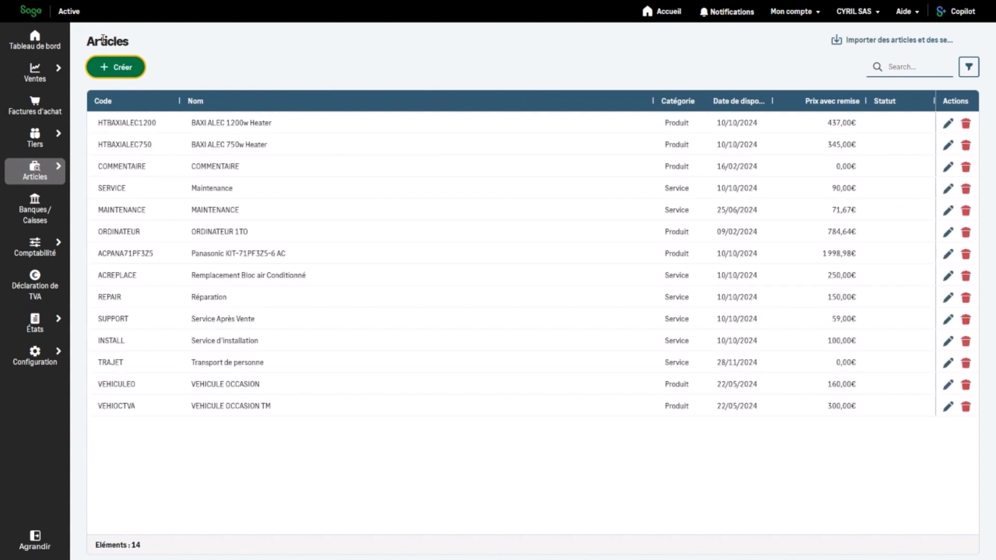
{"action": "left_click", "coordinate": [138, 232]}
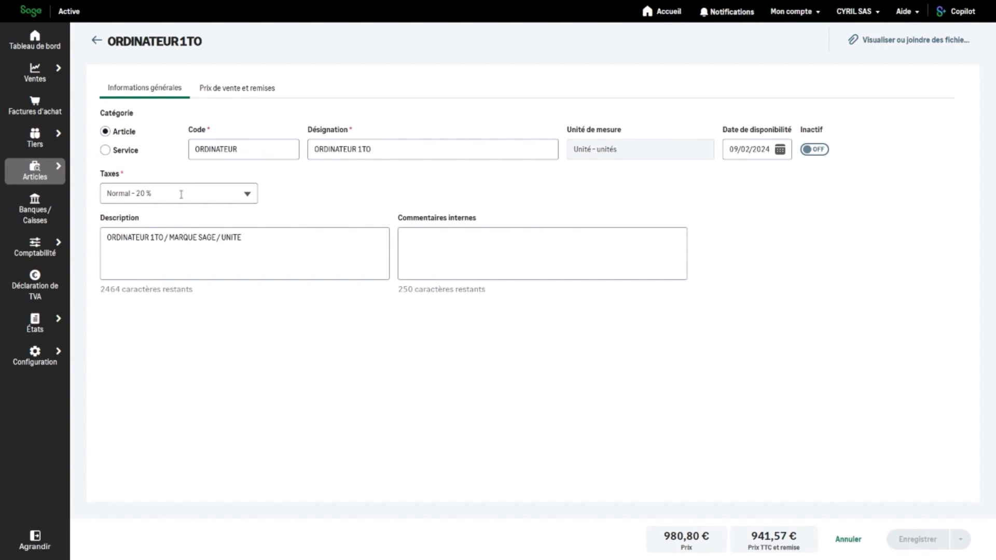
Step: Show ORDINATEUR 1TO's sales prices: 20,00 % discount, PARTENAIRE list, ADMINISTRATION and REMISEPONCTUELLE groups
{"action": "left_click", "coordinate": [276, 234]}
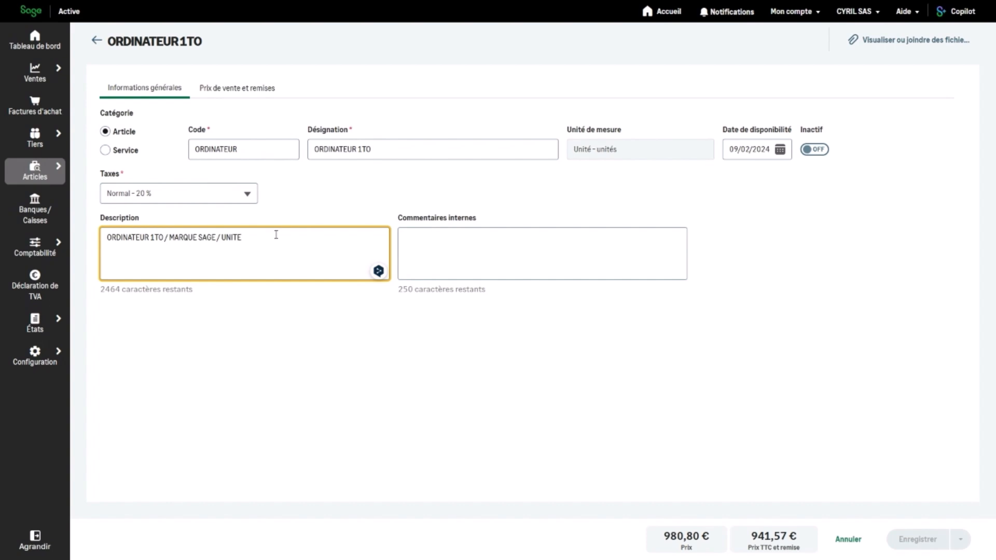
{"action": "left_click", "coordinate": [255, 90]}
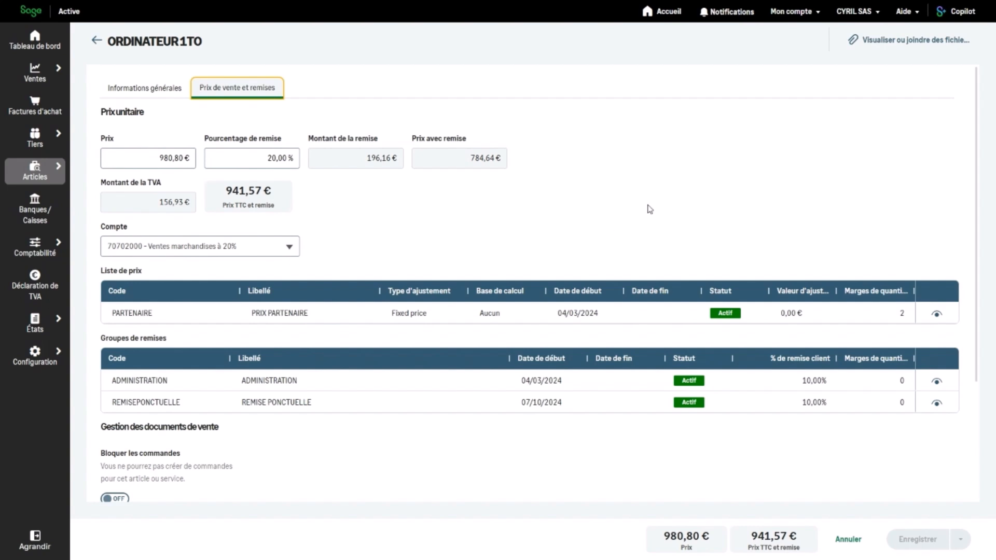
Step: Glance at the article's attached files panel, close it, and bring up the Ventes section choices
{"action": "left_click", "coordinate": [901, 49]}
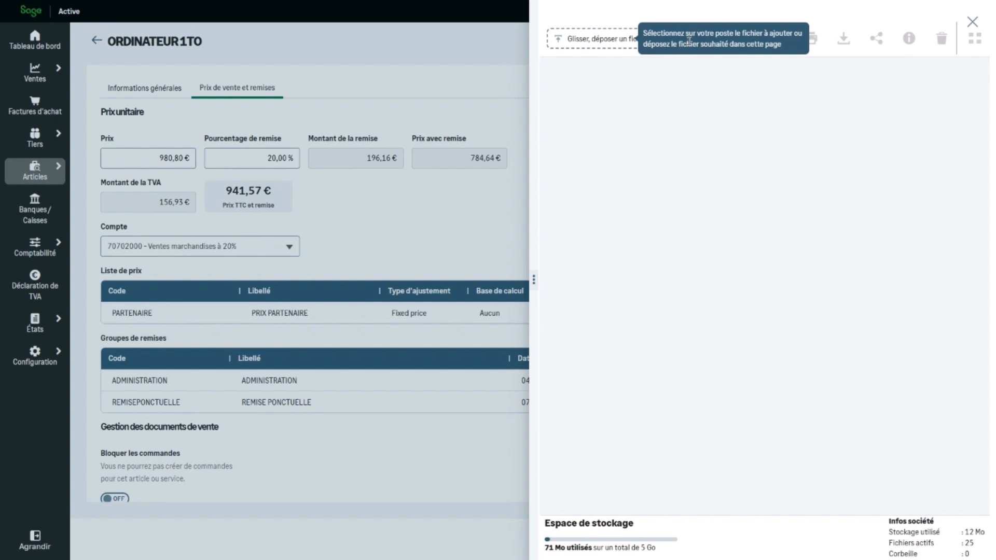
{"action": "left_click", "coordinate": [973, 23]}
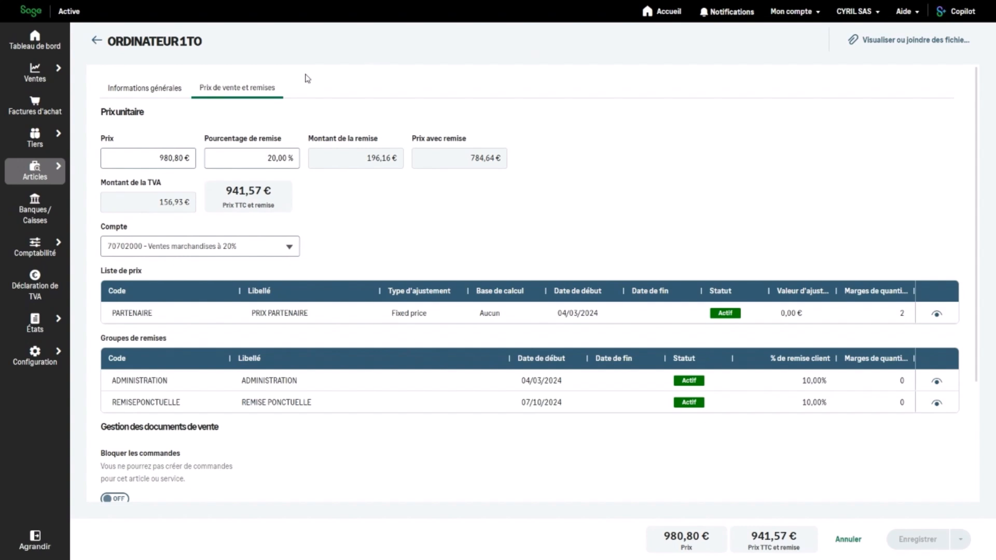
{"action": "left_click", "coordinate": [46, 76]}
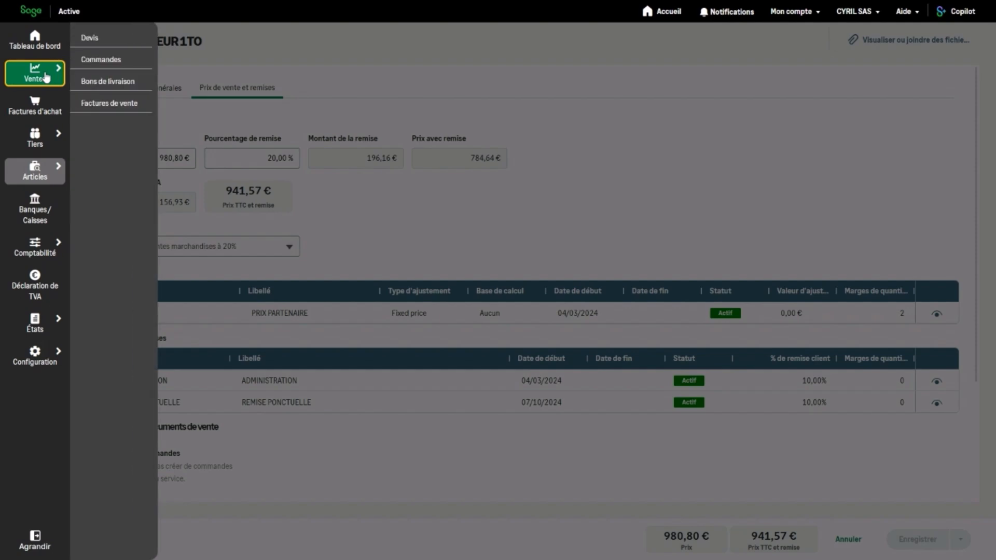
Step: Create a new blank quote (Devis) dated 28/02/2025 from the quotes list
{"action": "left_click", "coordinate": [105, 42]}
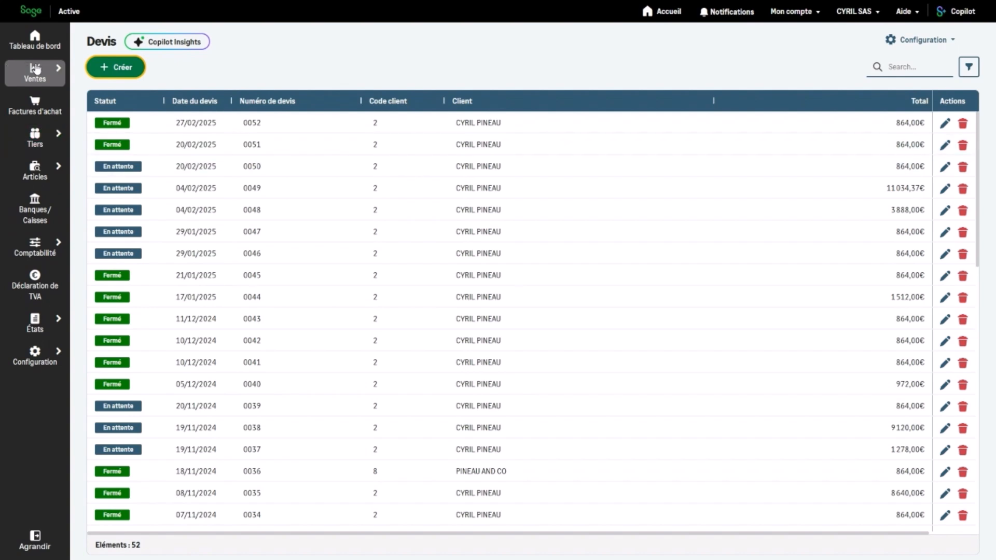
{"action": "left_click", "coordinate": [120, 78]}
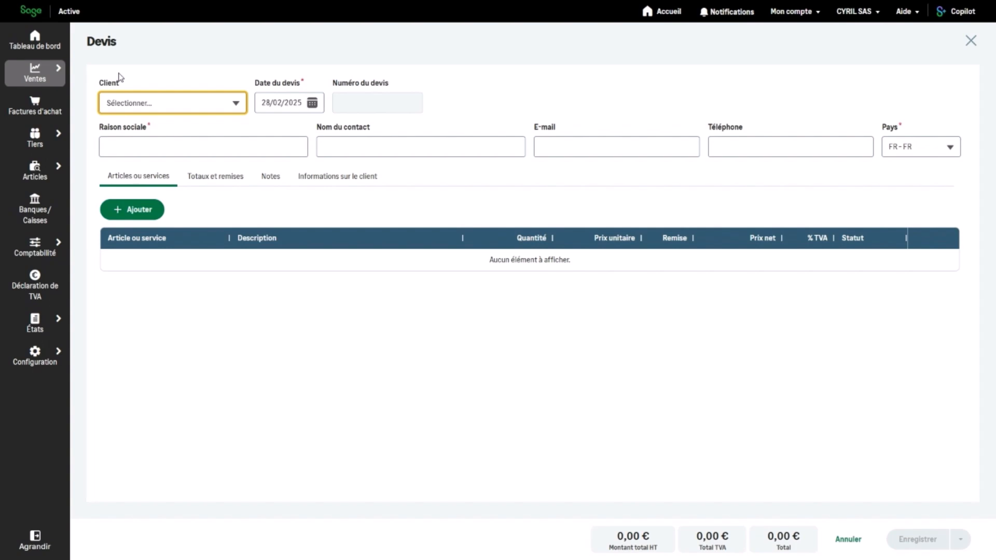
Step: Search for the customer and set them as the quote's client
{"action": "left_click", "coordinate": [154, 103]}
{"action": "type", "text": "cyr"}
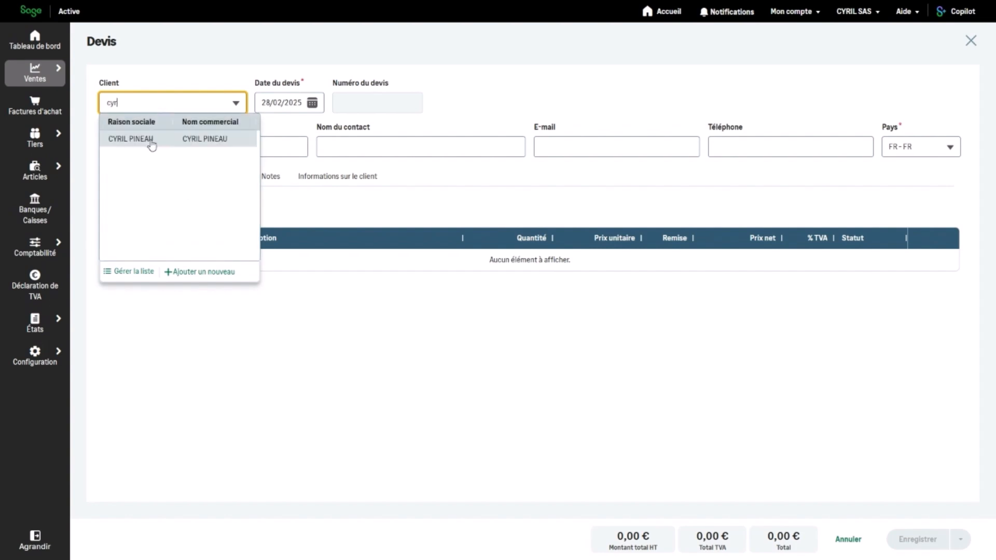
{"action": "left_click", "coordinate": [151, 139]}
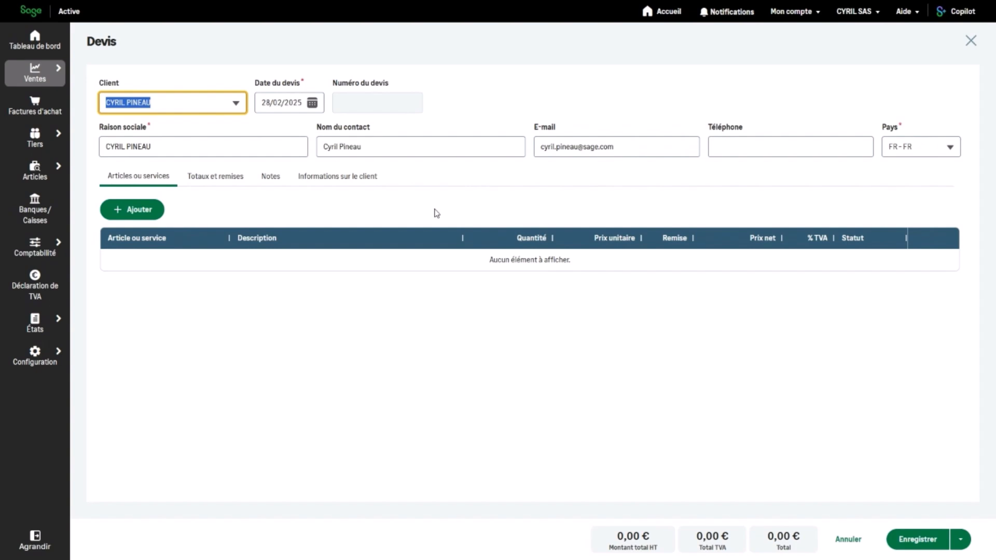
Step: Add an ORDINATEUR 1TO line at 800,00€ with 10% discount and save quote 0053
{"action": "left_click", "coordinate": [140, 210]}
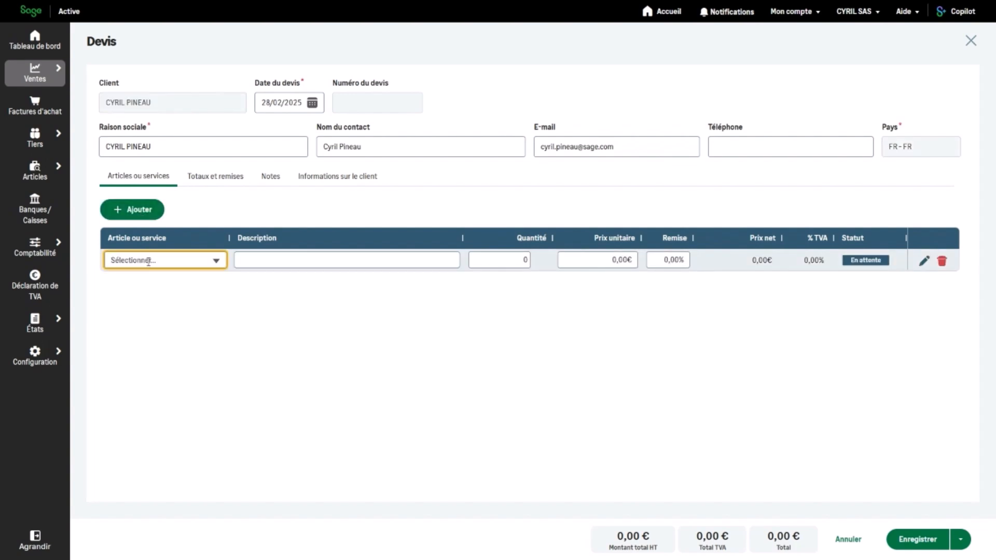
{"action": "type", "text": "or"}
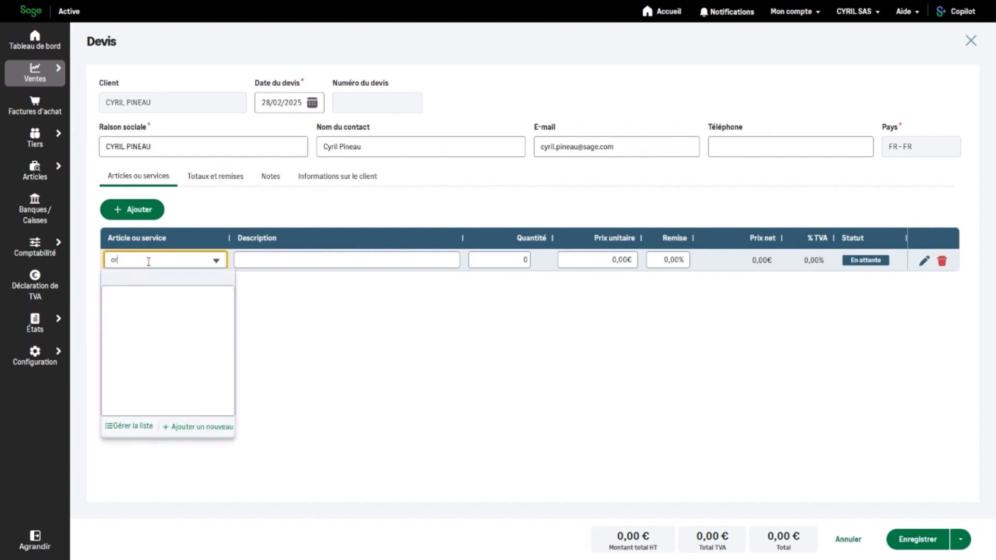
{"action": "type", "text": "d"}
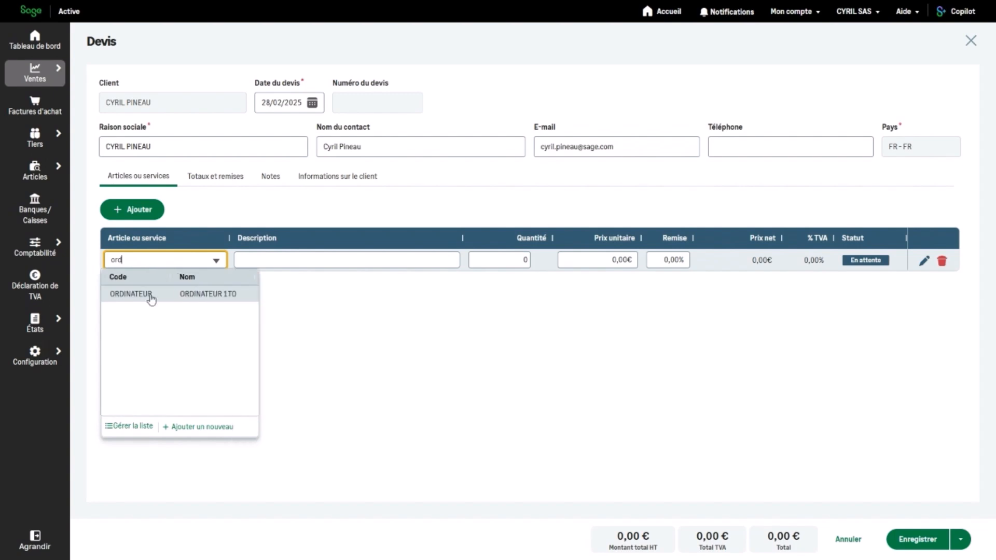
{"action": "left_click", "coordinate": [151, 297]}
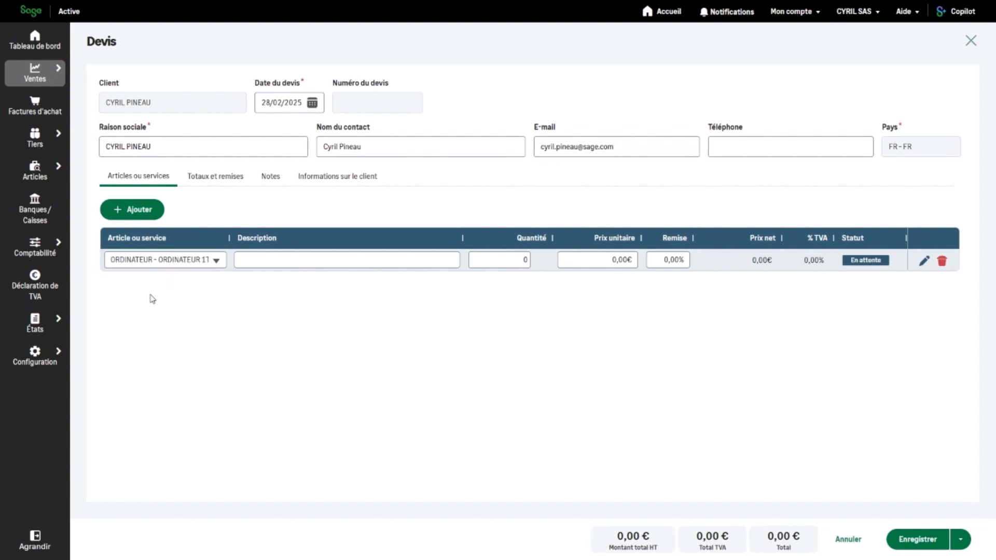
{"action": "left_click", "coordinate": [303, 260]}
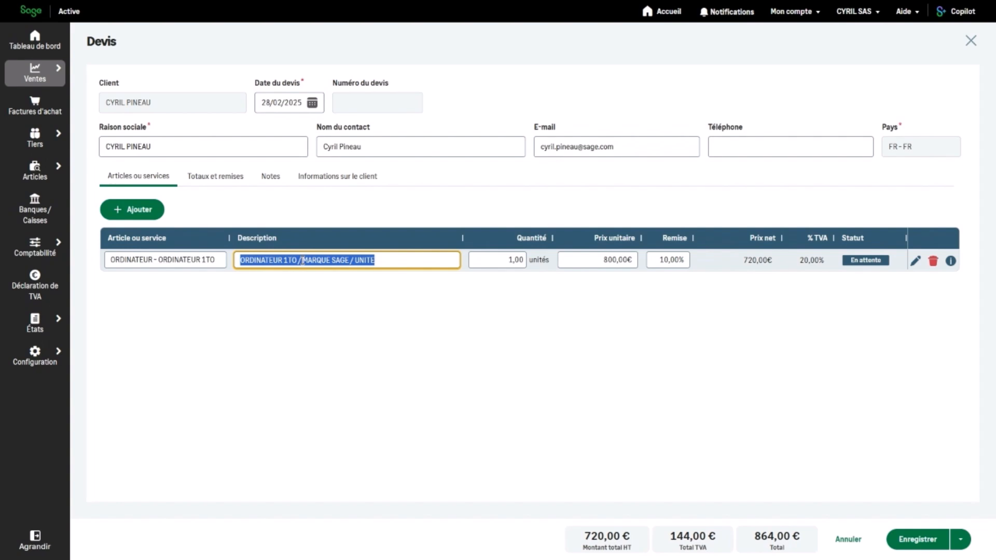
{"action": "key", "text": "Tab"}
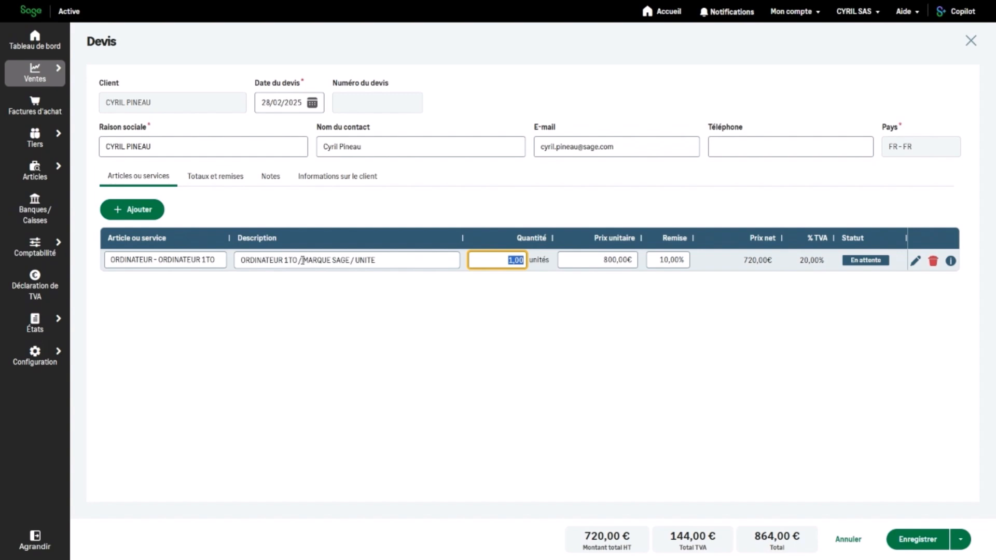
{"action": "key", "text": "Tab"}
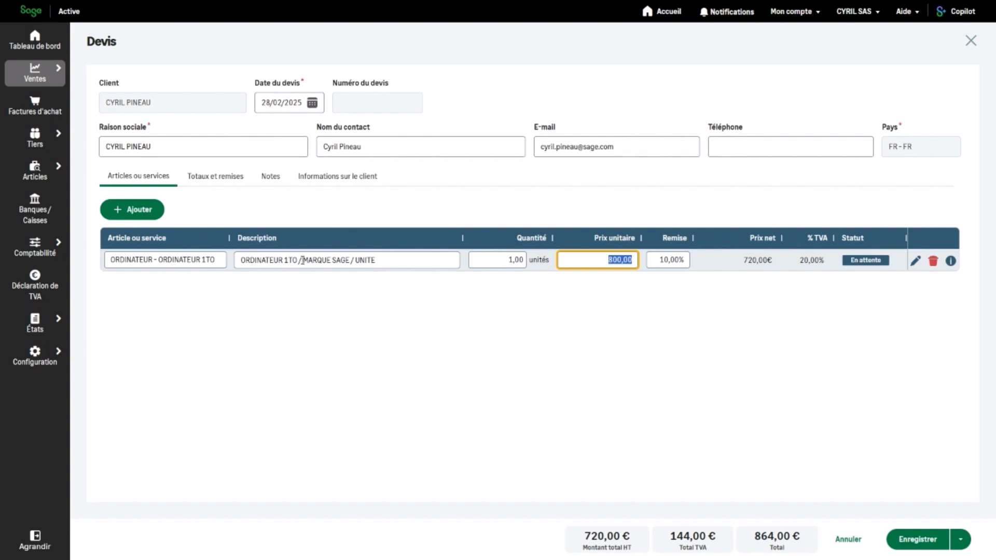
{"action": "key", "text": "Tab"}
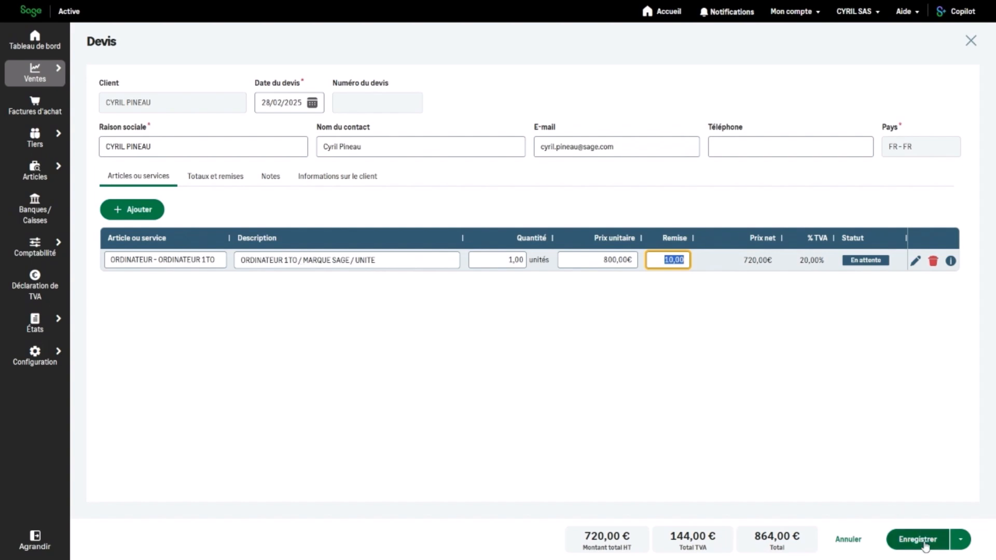
{"action": "left_click", "coordinate": [924, 545]}
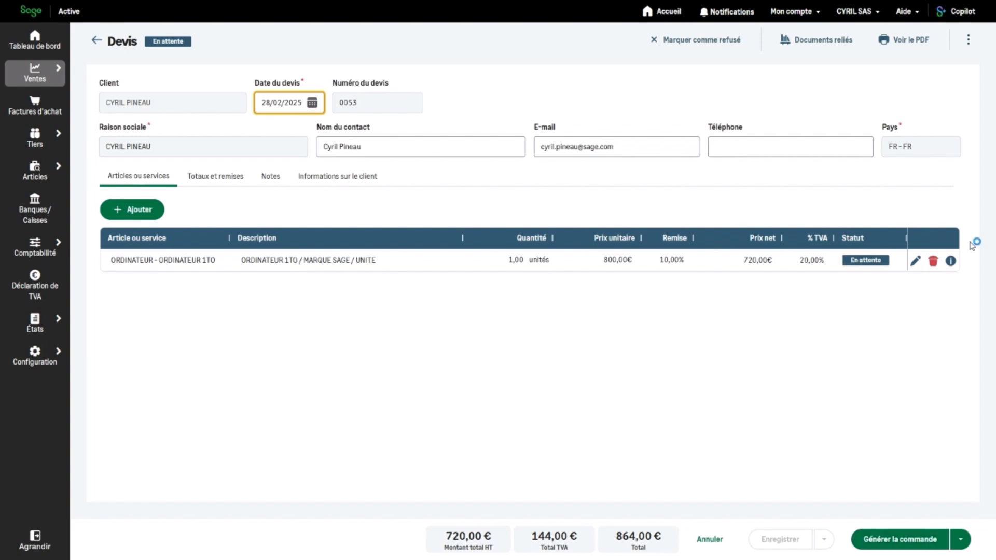
{"action": "left_click", "coordinate": [968, 40]}
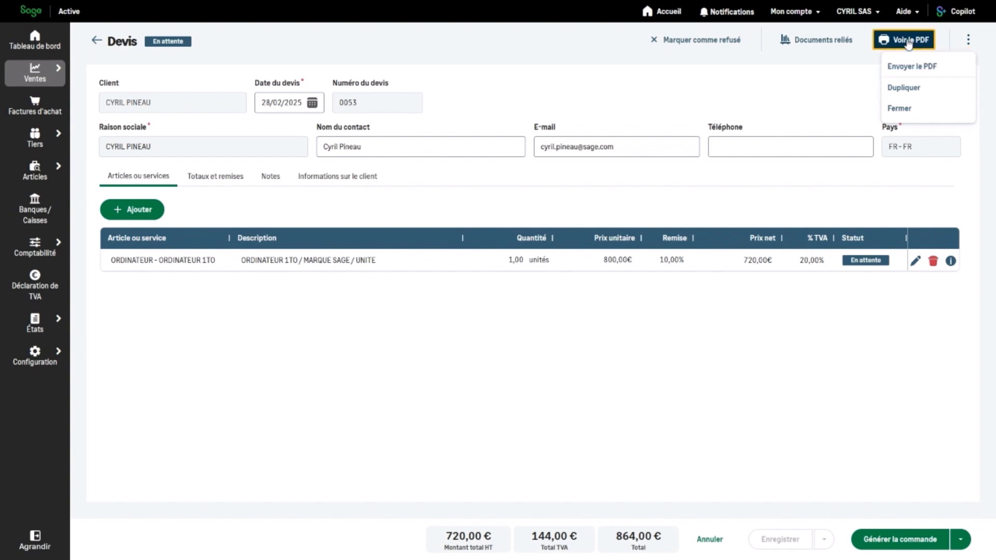
{"action": "left_click", "coordinate": [908, 42]}
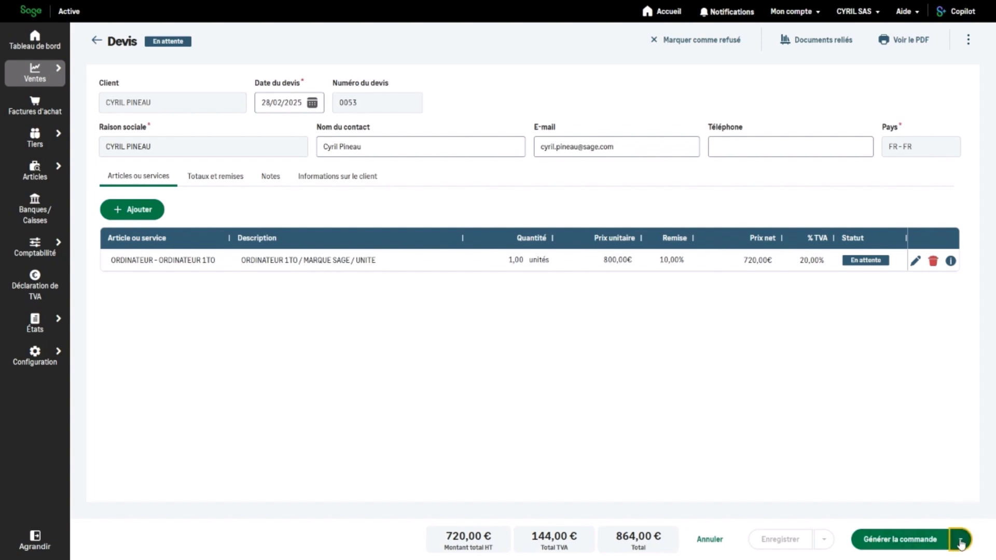
Step: Generate a FACTURE invoice dated 28/02/2025 for the full 1,00 unit from quote 0053
{"action": "left_click", "coordinate": [960, 540]}
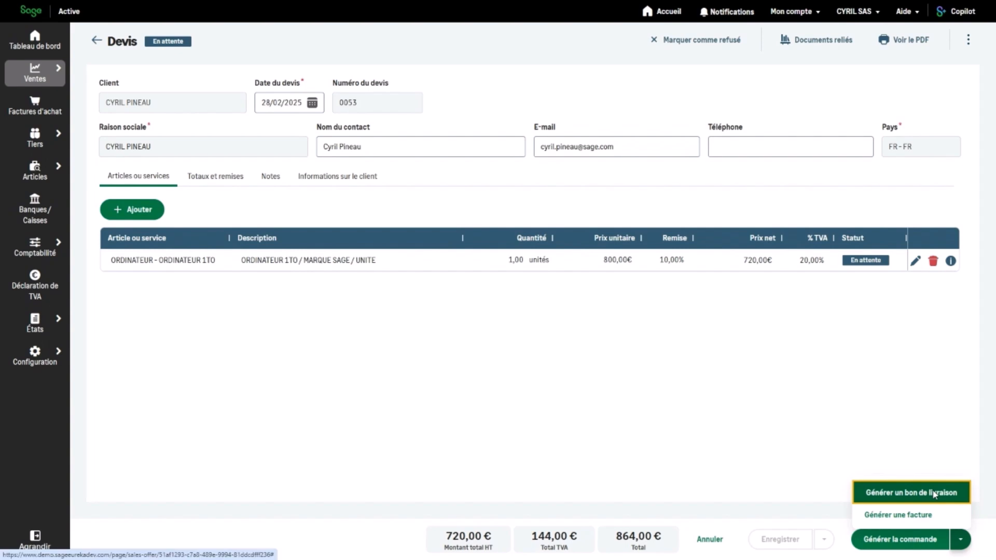
{"action": "left_click", "coordinate": [899, 516]}
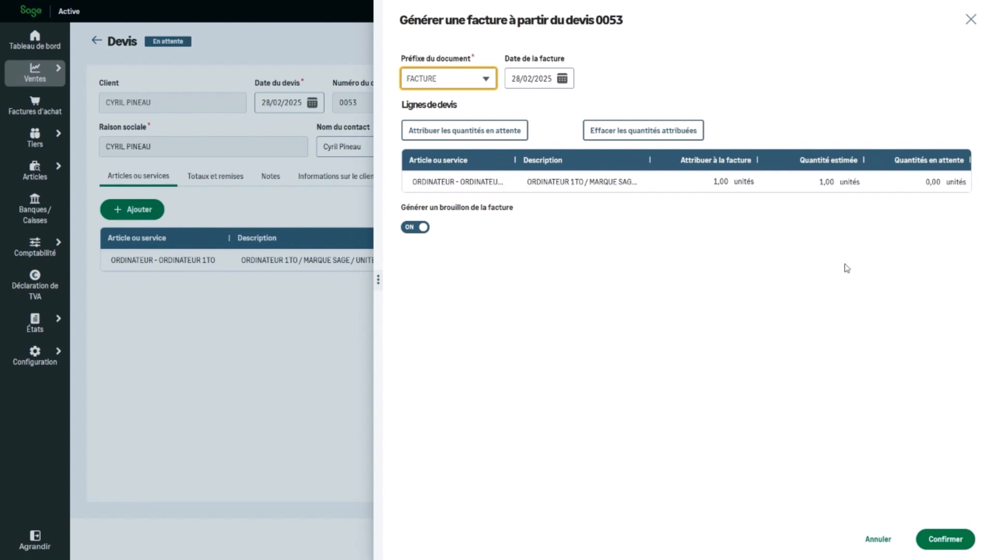
{"action": "left_click", "coordinate": [940, 539]}
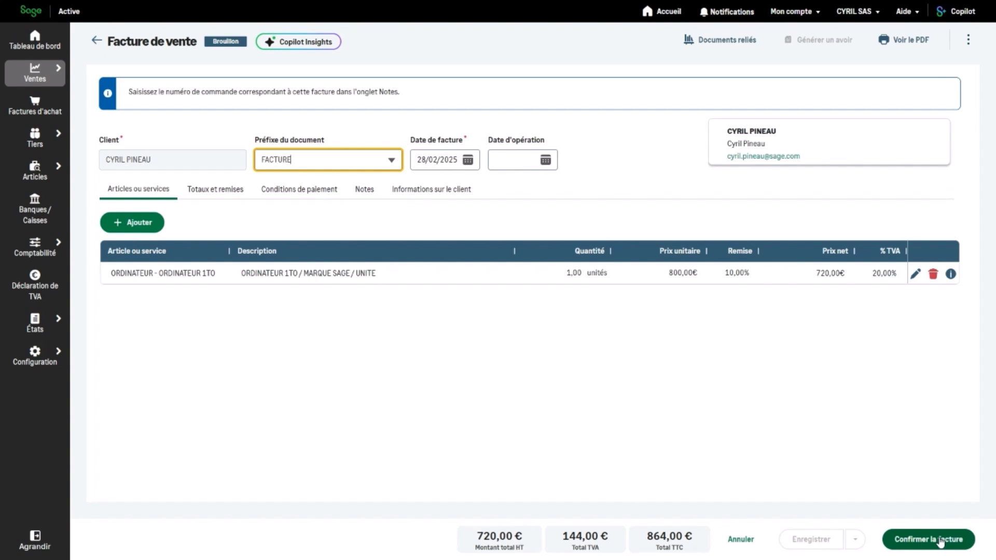
Step: Confirm the 864,00 € draft invoice so it becomes FAC0005, awaiting payment
{"action": "left_click", "coordinate": [928, 541]}
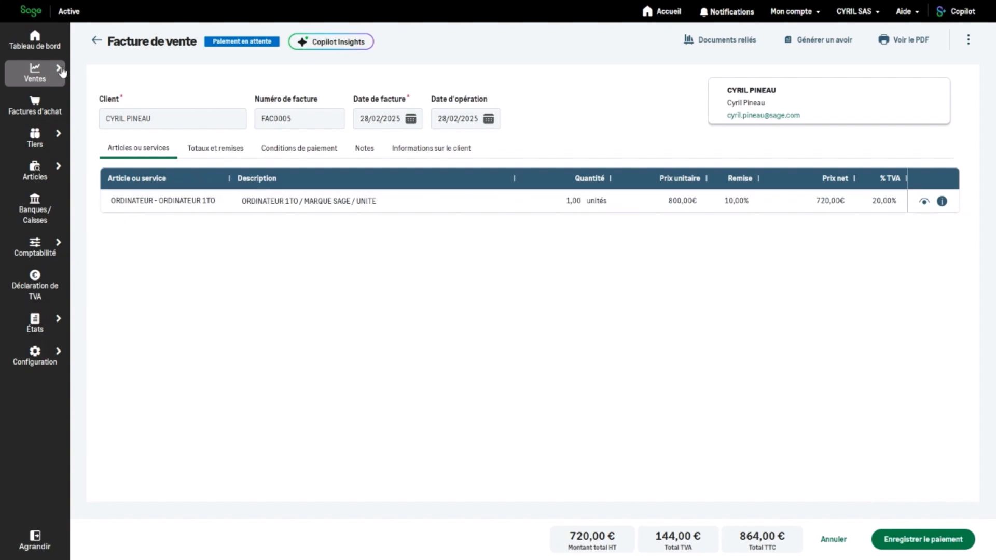
{"action": "left_click", "coordinate": [40, 76]}
{"action": "left_click", "coordinate": [127, 108]}
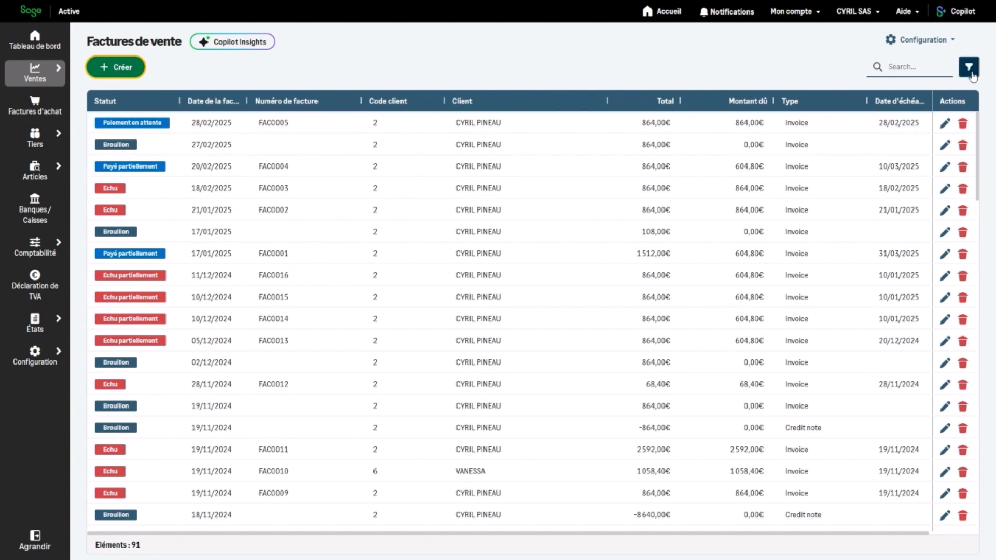
{"action": "left_click", "coordinate": [944, 124]}
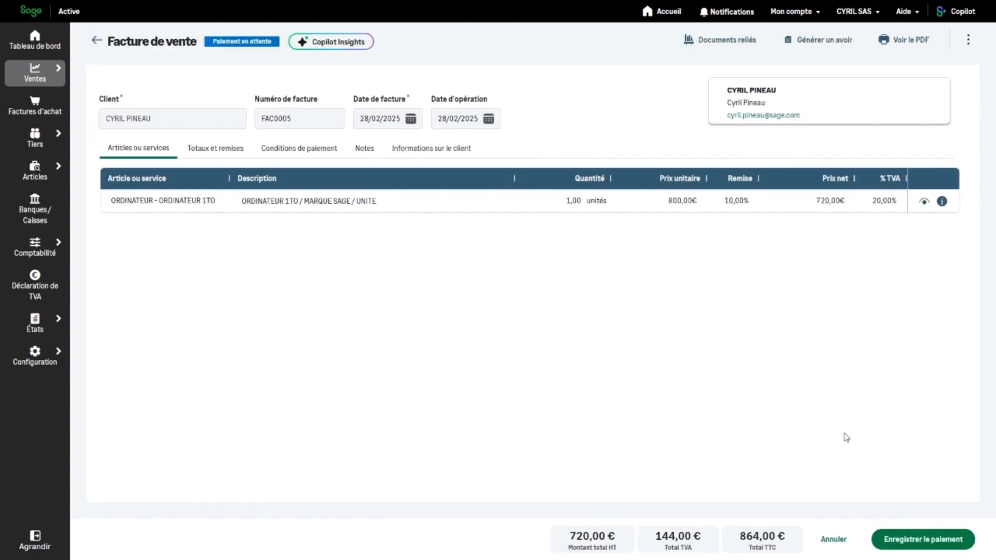
{"action": "left_click", "coordinate": [923, 540]}
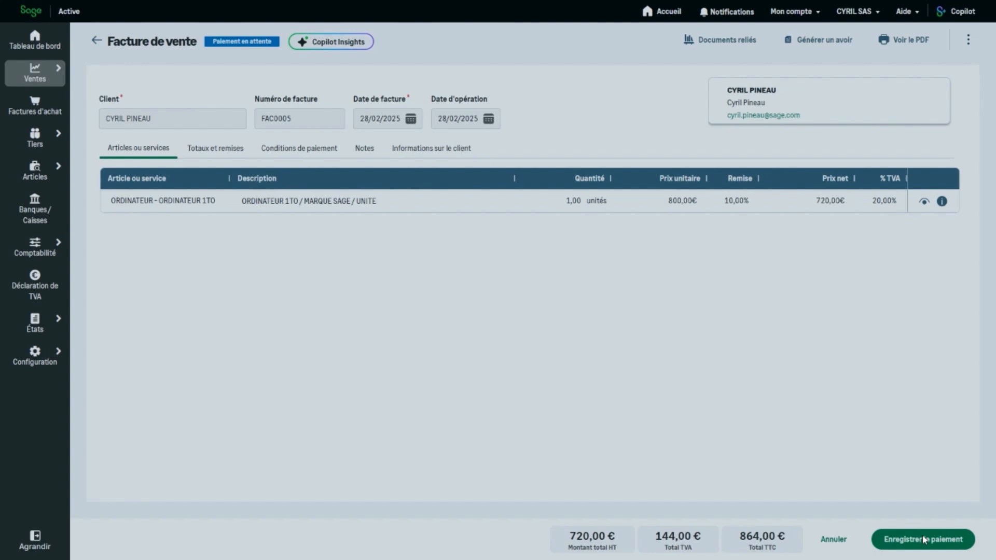
Step: Record a 259,20 € payment on FAC0005 into the 'Compte bancaire.' bank account
{"action": "left_click", "coordinate": [924, 540]}
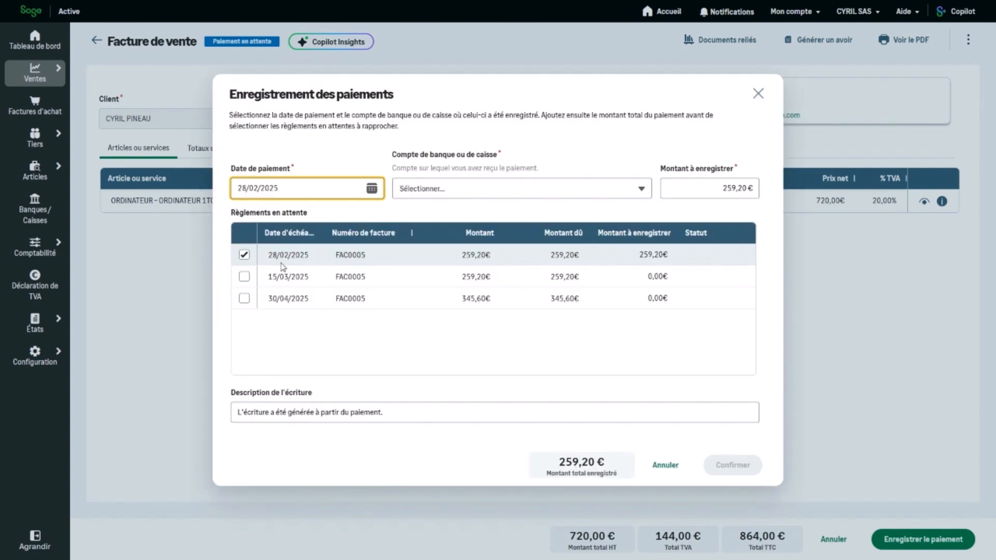
{"action": "left_click", "coordinate": [457, 191]}
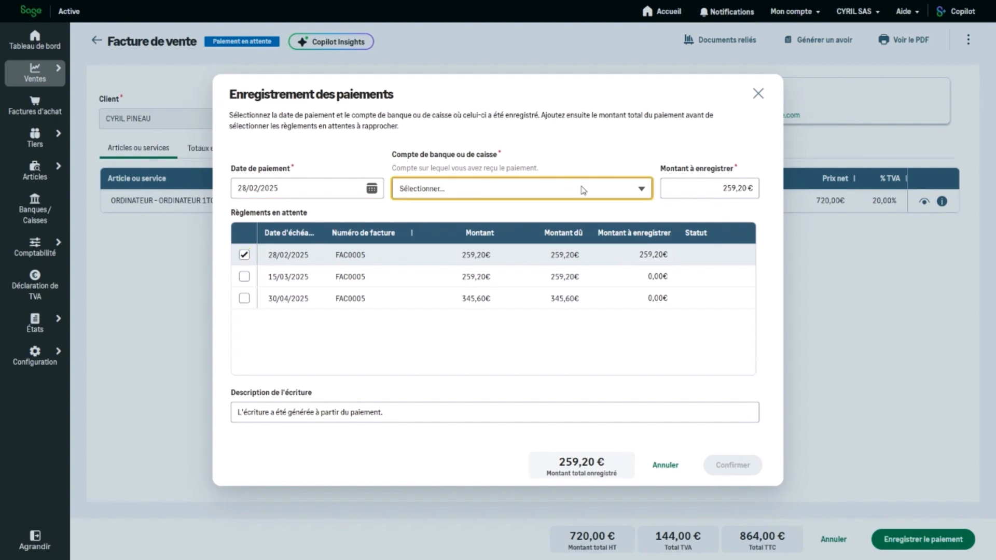
{"action": "left_click", "coordinate": [642, 190]}
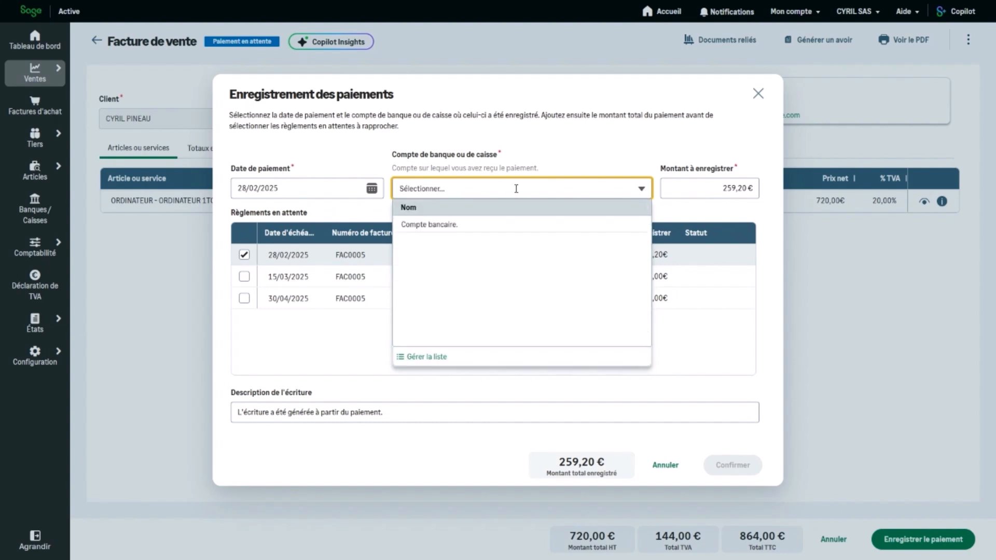
{"action": "left_click", "coordinate": [426, 225]}
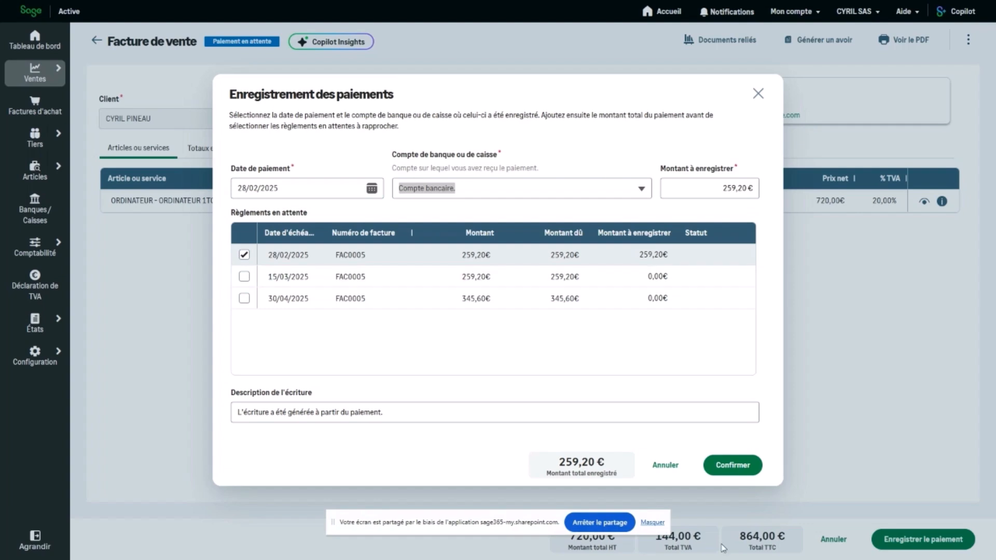
{"action": "left_click", "coordinate": [732, 470]}
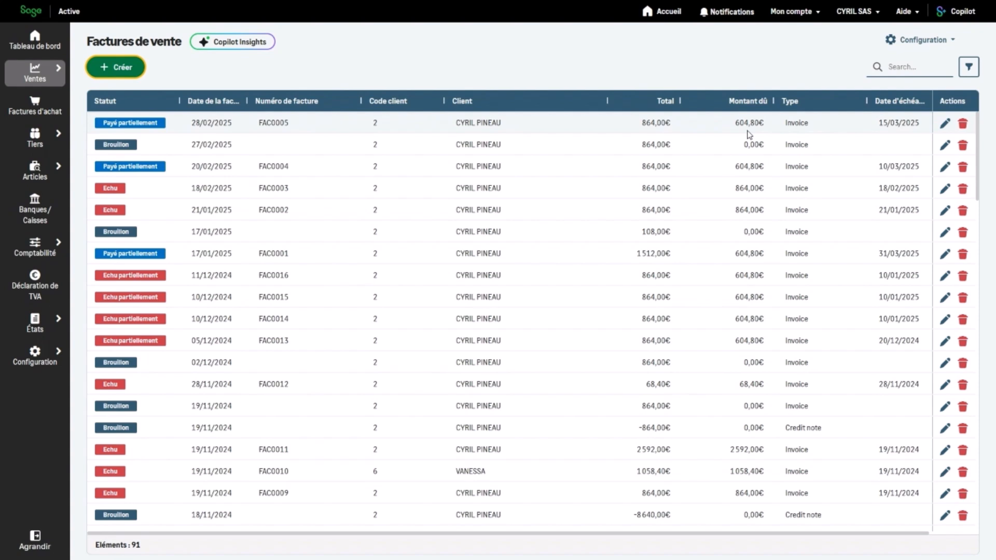
Step: Open Préférences de documents from the sales Configuration menu
{"action": "left_click", "coordinate": [957, 44]}
{"action": "left_click", "coordinate": [958, 44]}
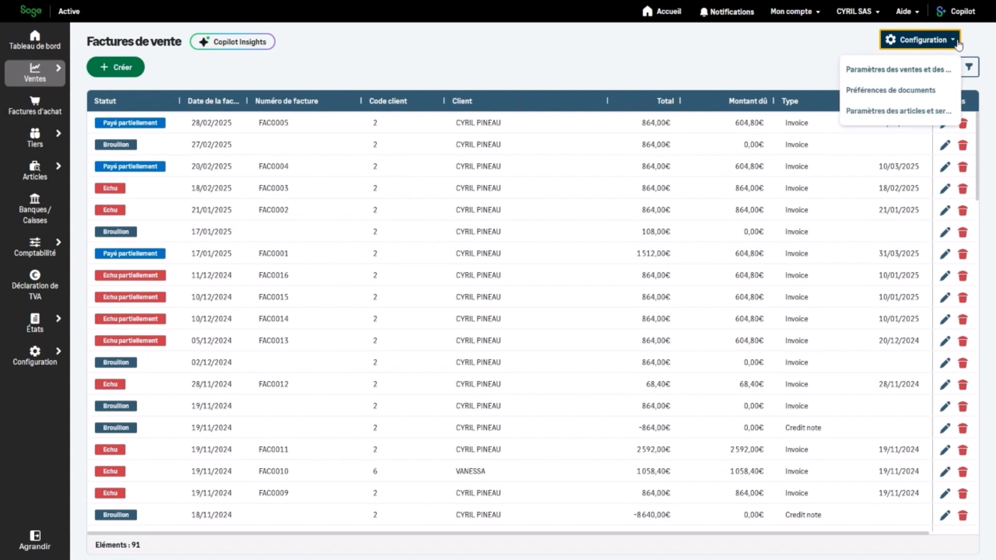
{"action": "left_click", "coordinate": [899, 91]}
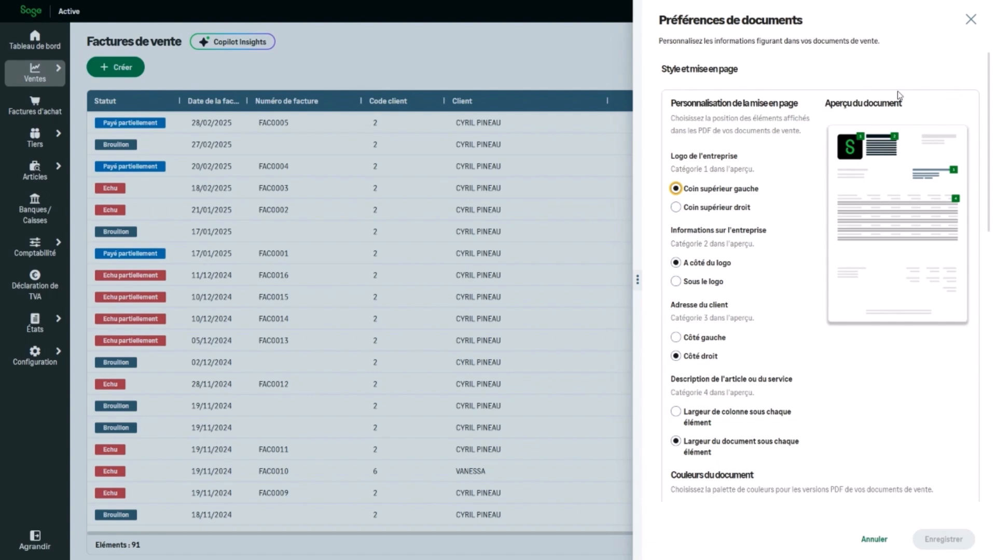
Step: Preview alternative logo, company-info and item-description placements, then restore the original layouts
{"action": "left_click", "coordinate": [713, 215]}
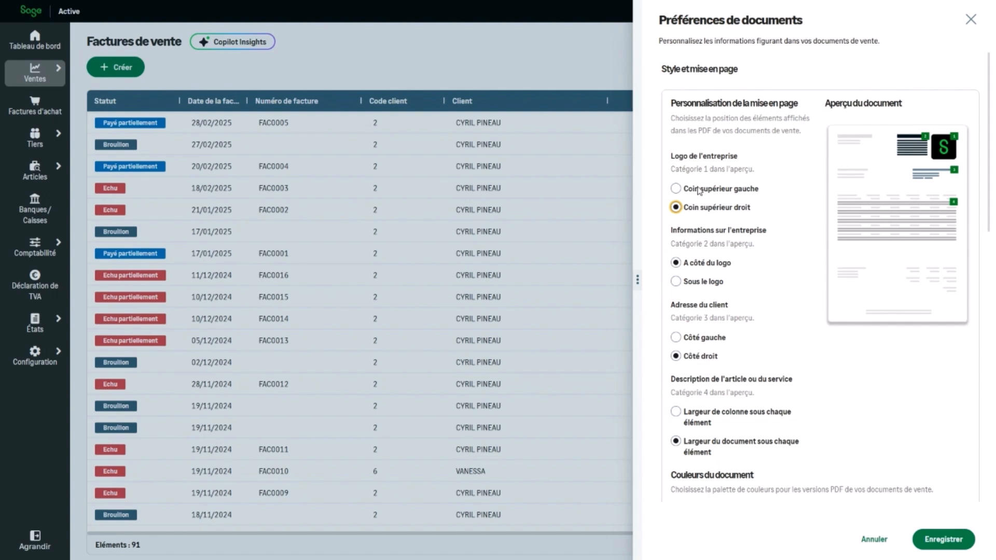
{"action": "left_click", "coordinate": [700, 191]}
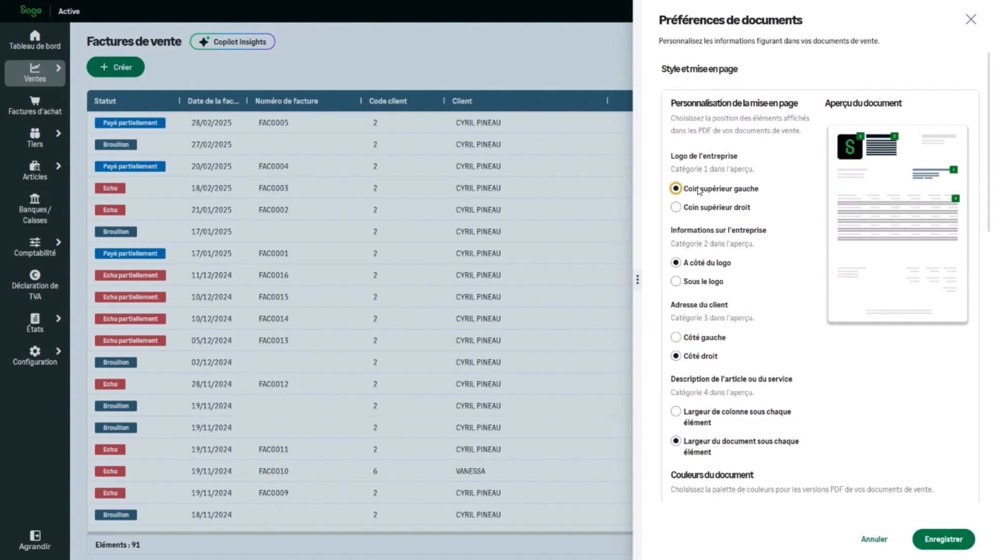
{"action": "left_click", "coordinate": [702, 282]}
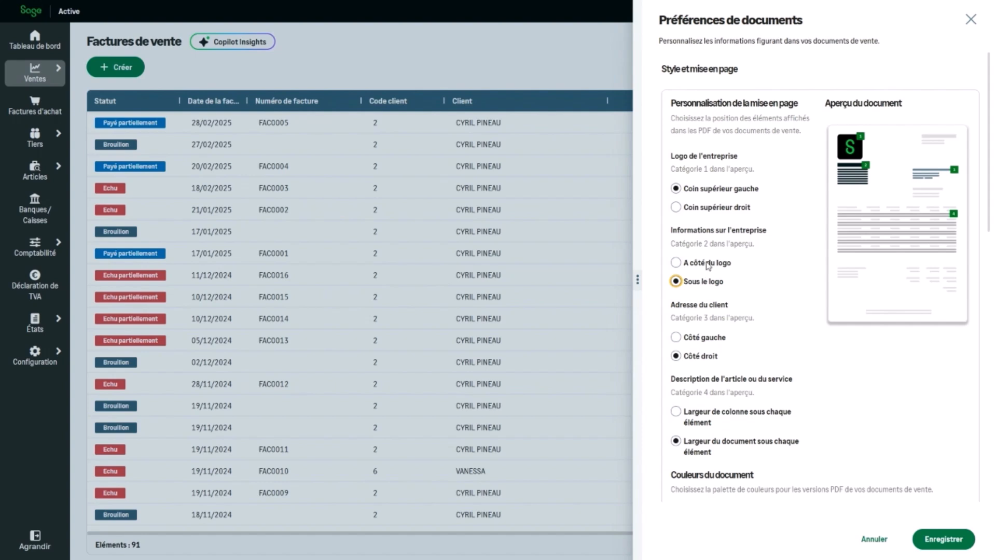
{"action": "left_click", "coordinate": [707, 264]}
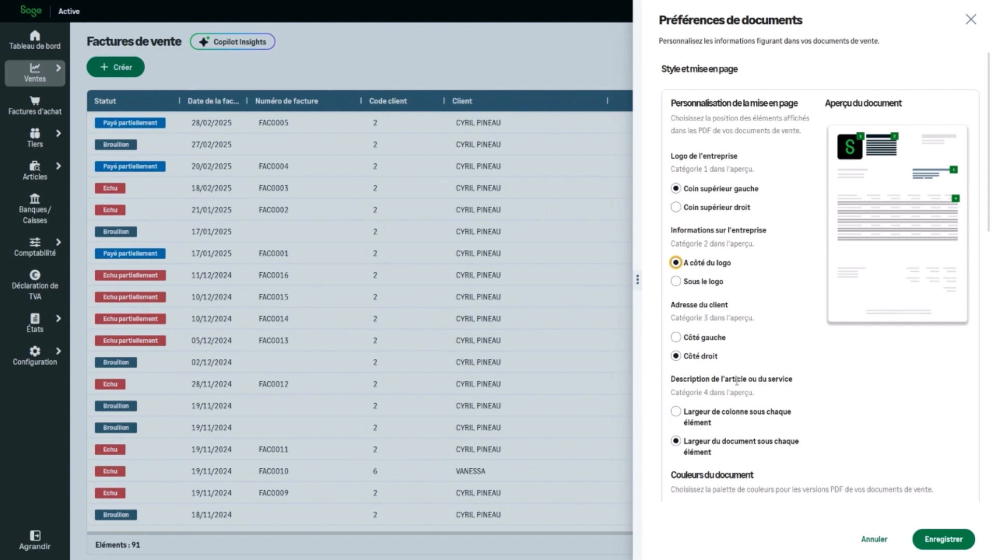
{"action": "left_click", "coordinate": [677, 413]}
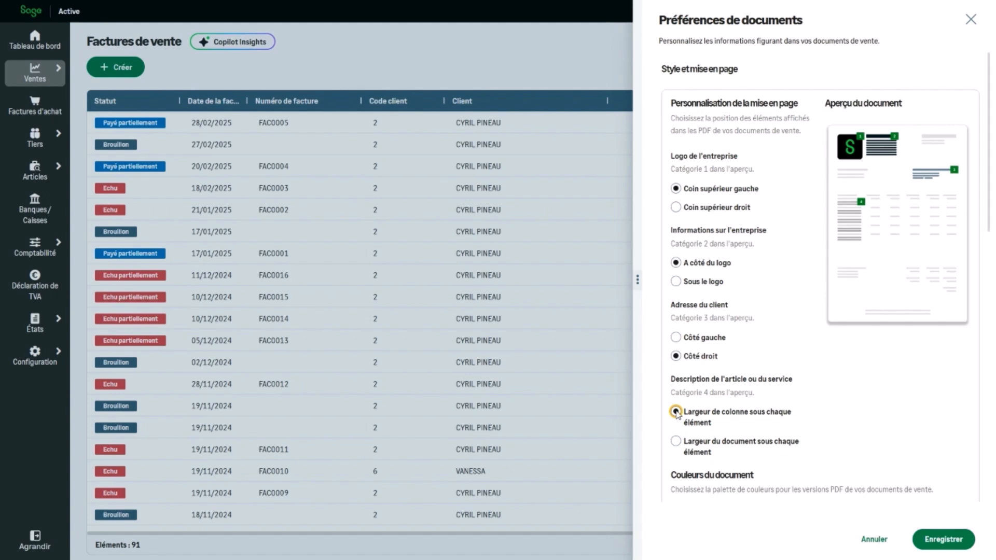
{"action": "left_click", "coordinate": [675, 442]}
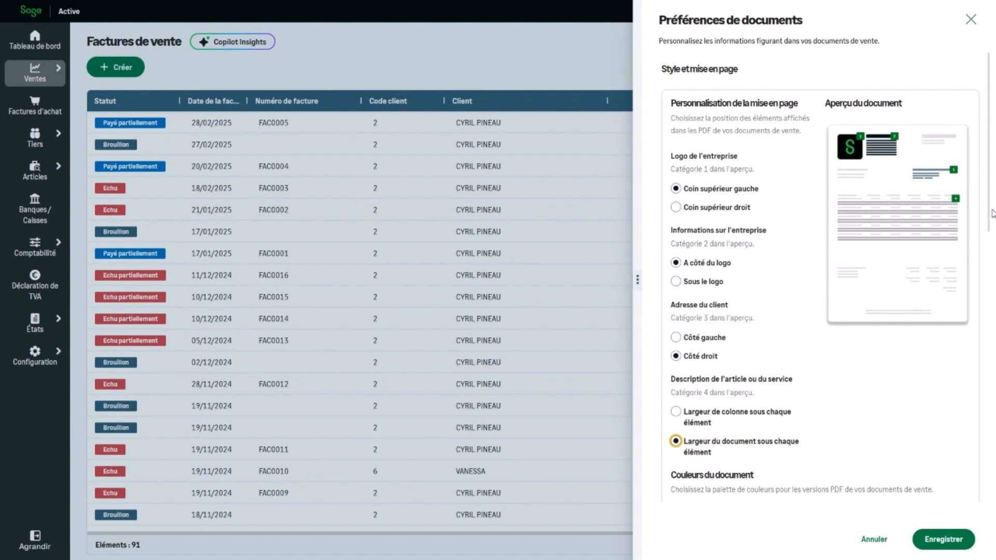
Step: Scroll down the Préférences de documents panel to review its remaining sections
{"action": "scroll", "coordinate": [992, 238], "scroll_direction": "down", "scroll_amount": 1}
{"action": "left_click_drag", "start_coordinate": [991, 238], "coordinate": [993, 357]}
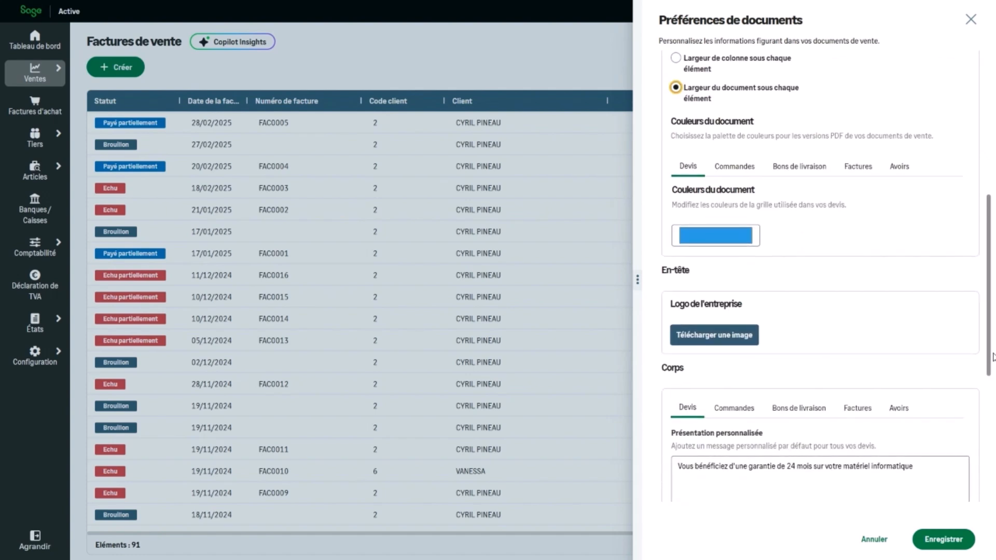
{"action": "left_click_drag", "start_coordinate": [992, 357], "coordinate": [992, 475]}
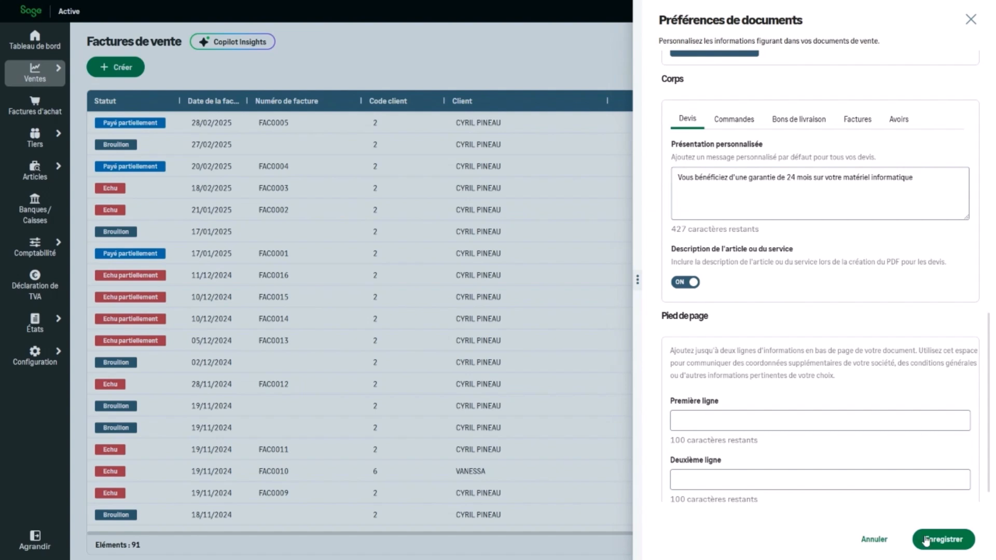
{"action": "left_click", "coordinate": [943, 540]}
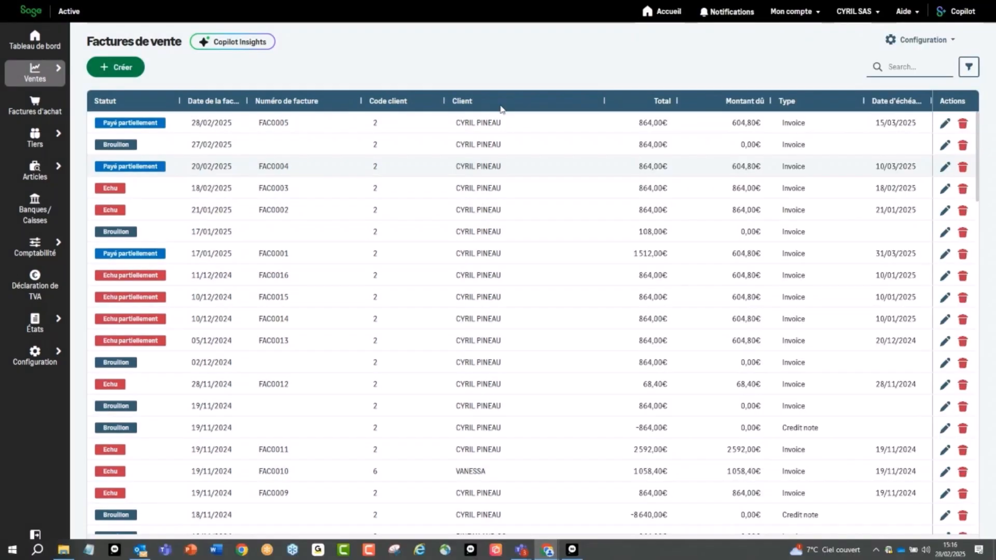